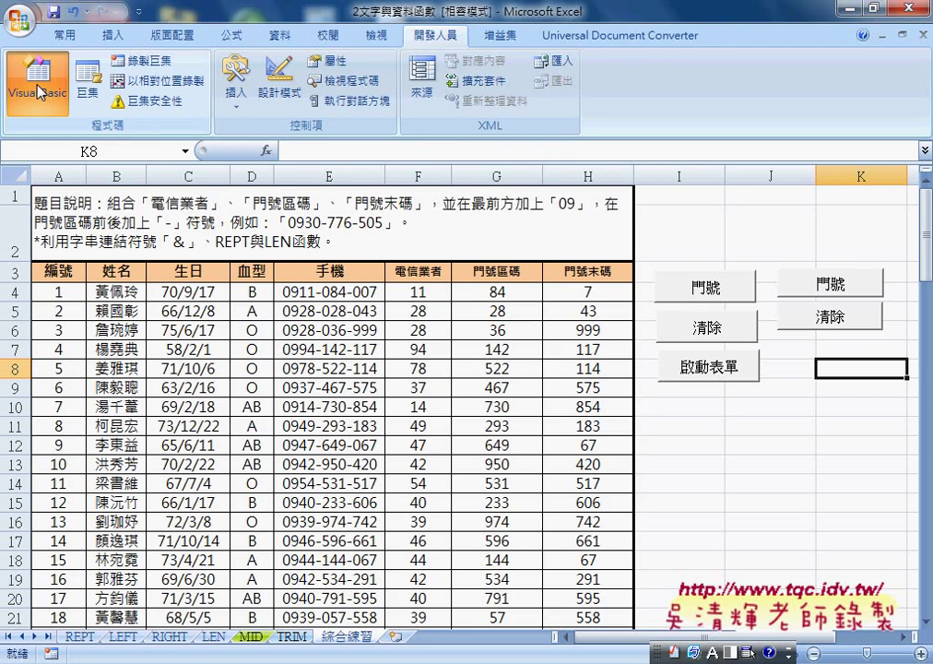
Shrink the Visual Basic Editor showing Module1 into a smaller window placed over the sheet
{"action": "double_click", "coordinate": [221, 64]}
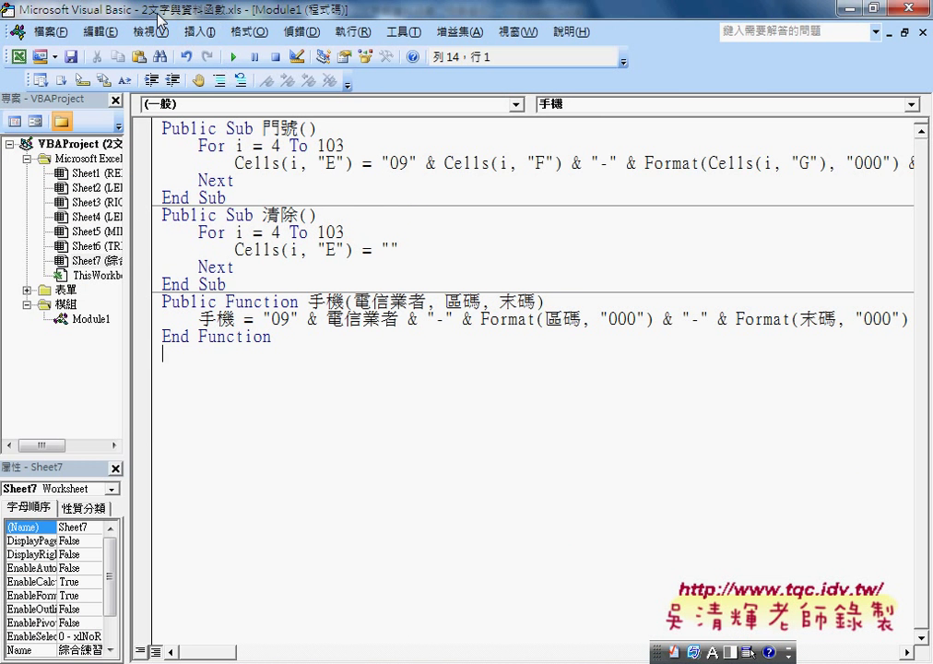
{"action": "left_click", "coordinate": [870, 9]}
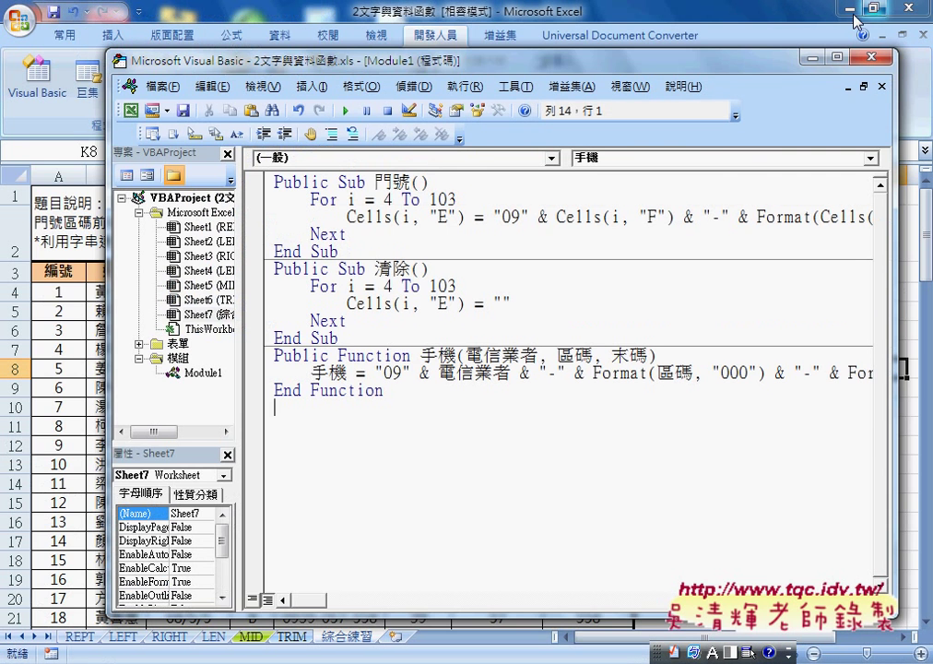
{"action": "left_click_drag", "start_coordinate": [343, 48], "coordinate": [265, 33]}
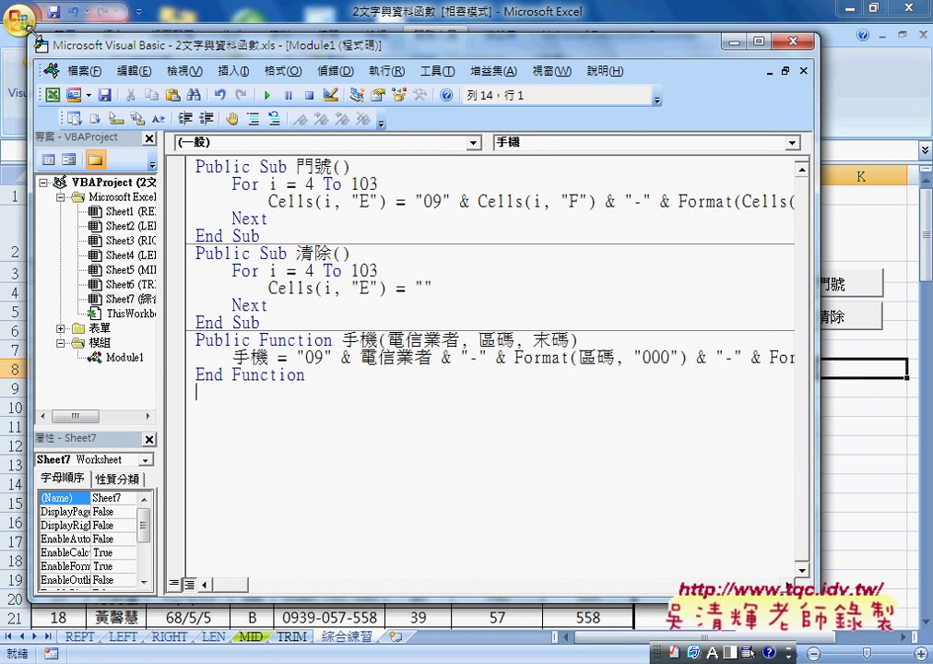
{"action": "left_click_drag", "start_coordinate": [65, 35], "coordinate": [168, 125]}
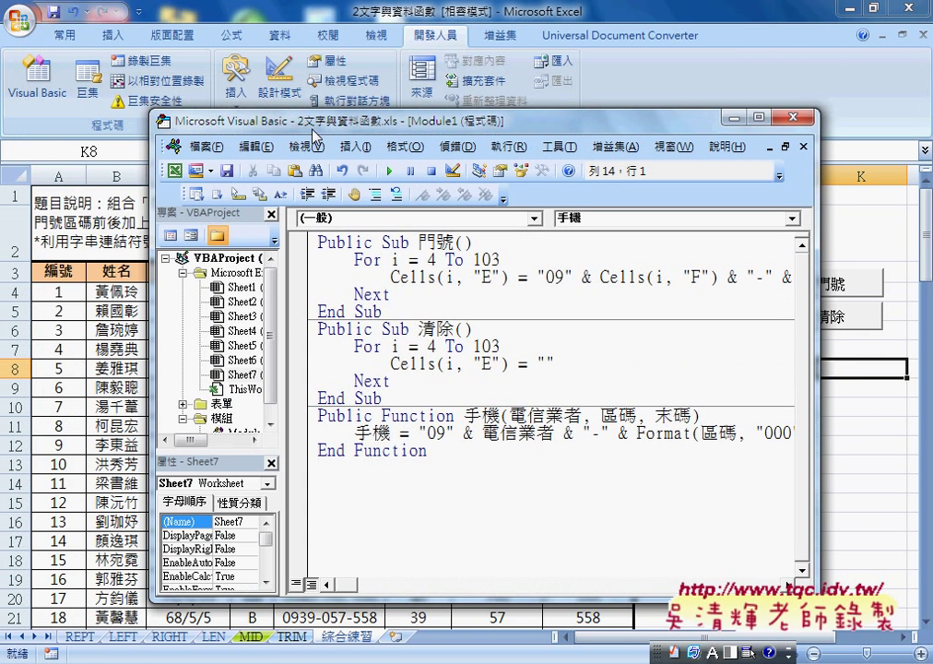
{"action": "mouse_move", "coordinate": [297, 121]}
{"action": "left_mouse_down"}
{"action": "mouse_move", "coordinate": [575, 143]}
{"action": "mouse_move", "coordinate": [468, 129]}
{"action": "left_mouse_up"}
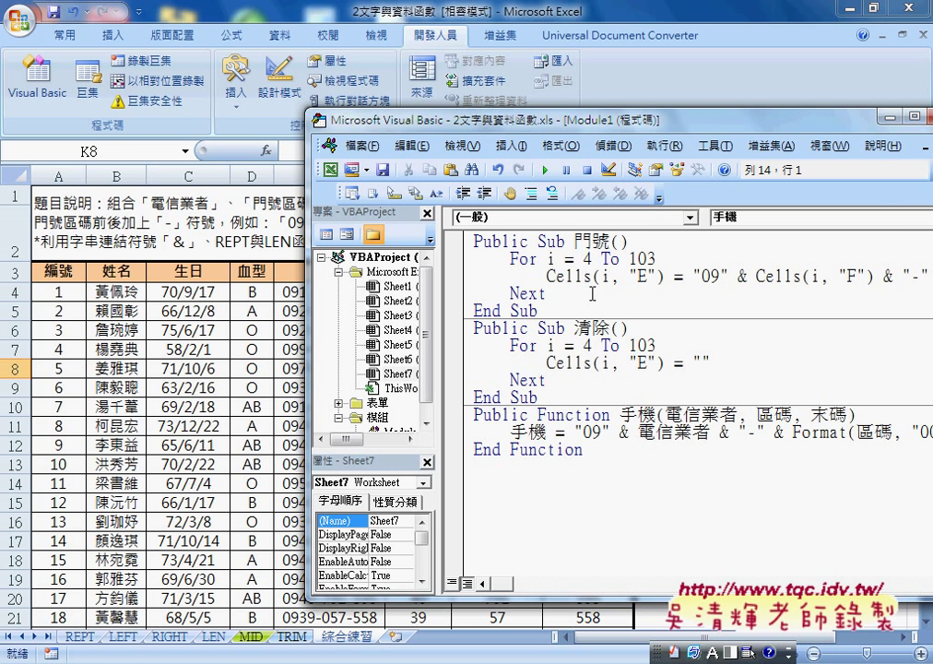
Move the editor left, then close the Project Explorer, Properties and Module1 code panes
{"action": "mouse_move", "coordinate": [512, 125]}
{"action": "left_mouse_down"}
{"action": "mouse_move", "coordinate": [221, 95]}
{"action": "mouse_move", "coordinate": [348, 78]}
{"action": "left_mouse_up"}
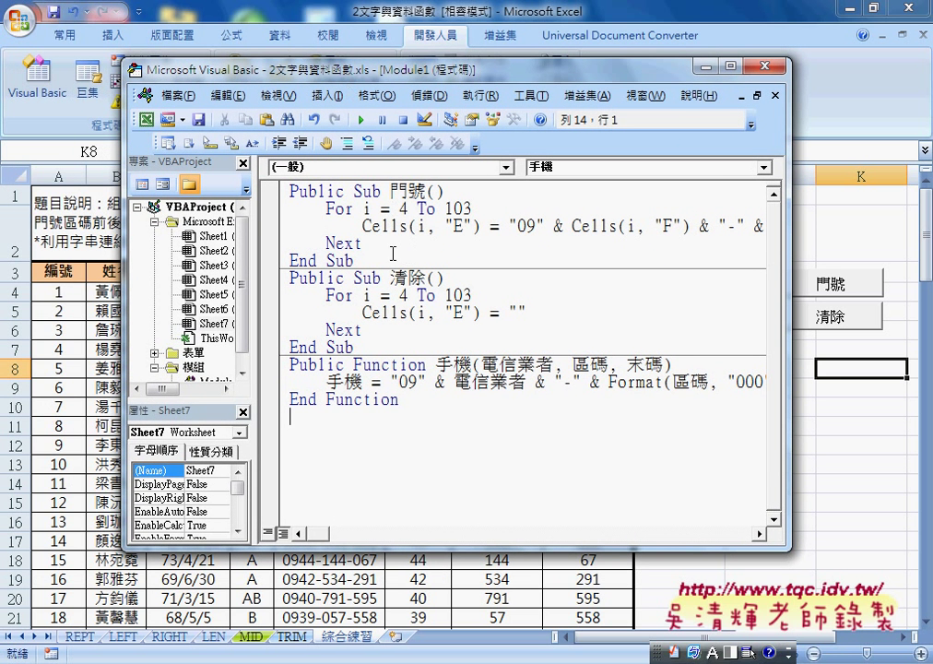
{"action": "left_click", "coordinate": [243, 163]}
{"action": "left_click", "coordinate": [244, 164]}
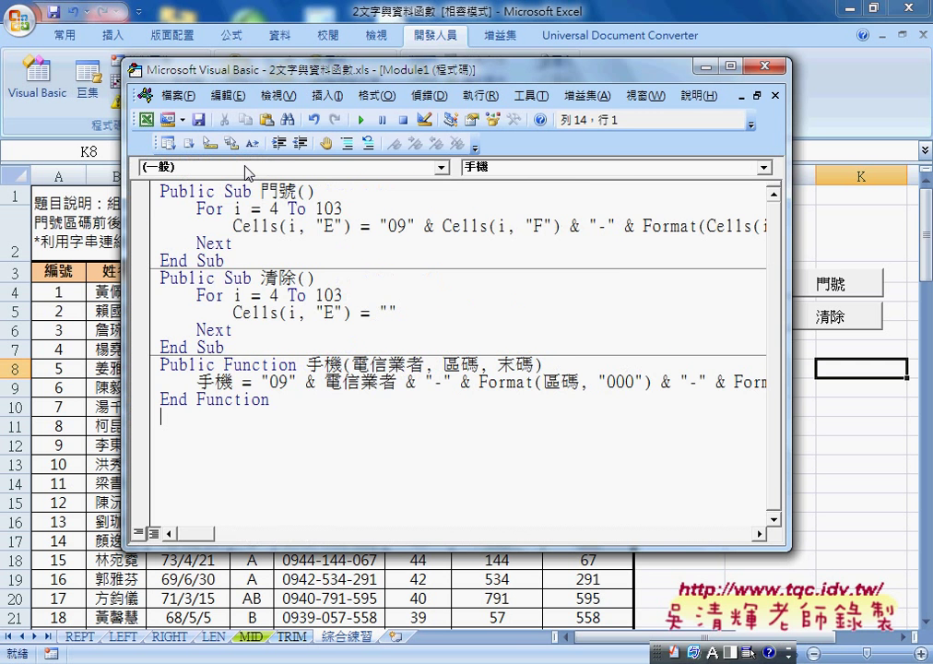
{"action": "left_click", "coordinate": [774, 95]}
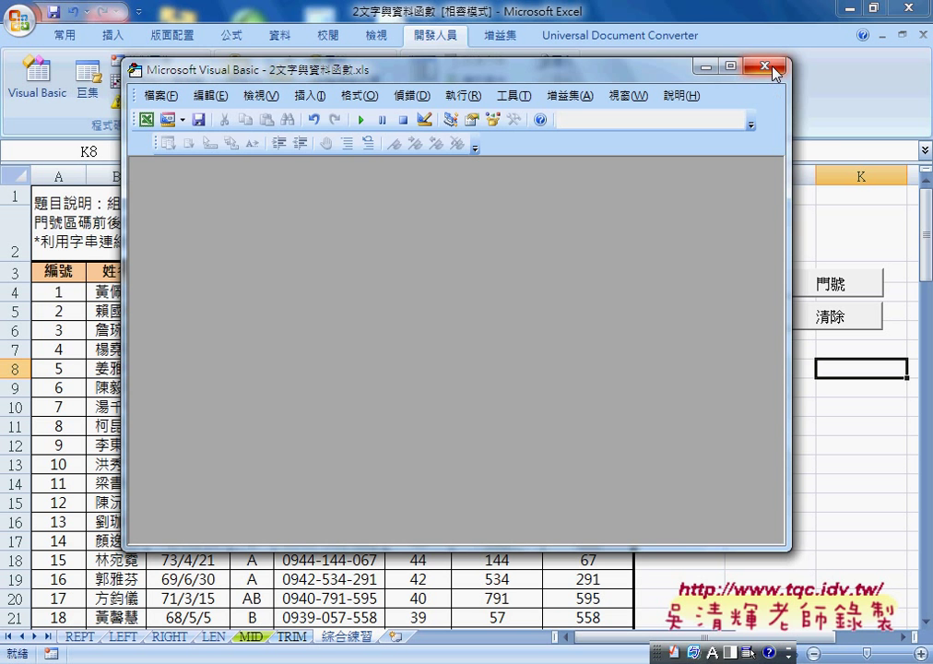
Close and reopen the Visual Basic Editor twice from the Developer tab
{"action": "left_click", "coordinate": [771, 66]}
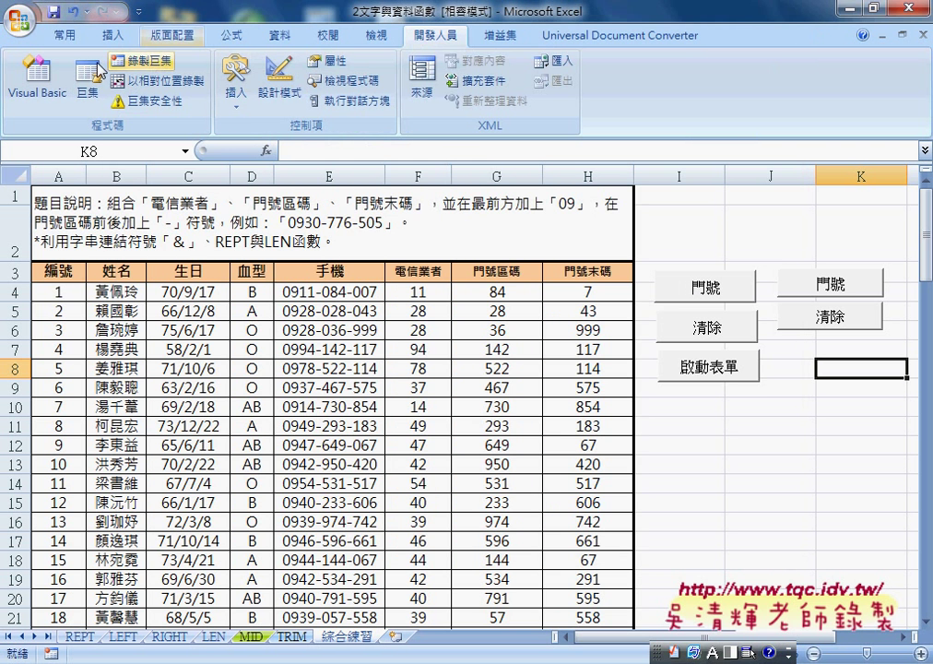
{"action": "left_click", "coordinate": [67, 88]}
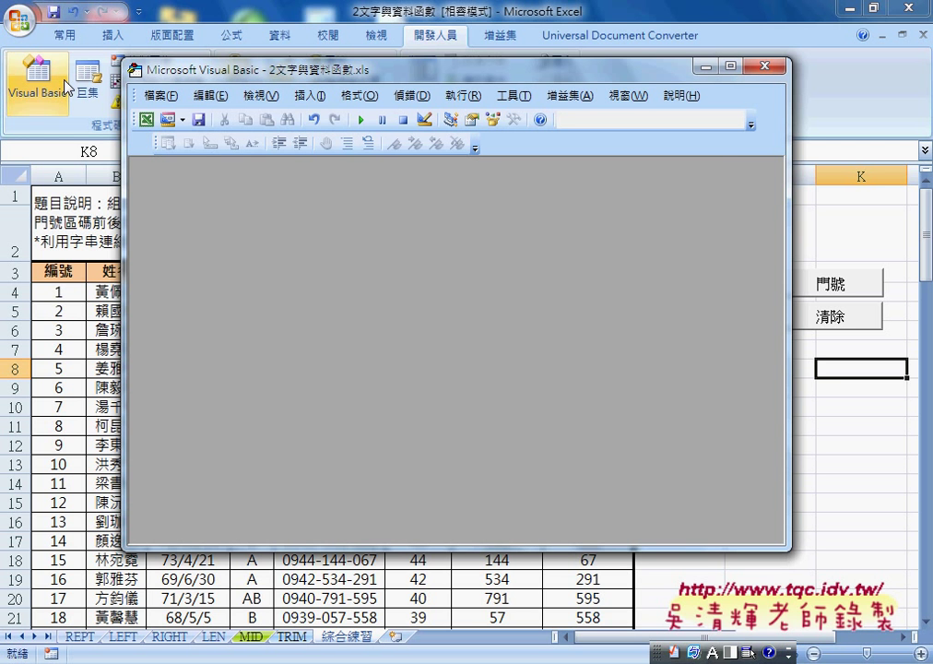
{"action": "left_click", "coordinate": [765, 69]}
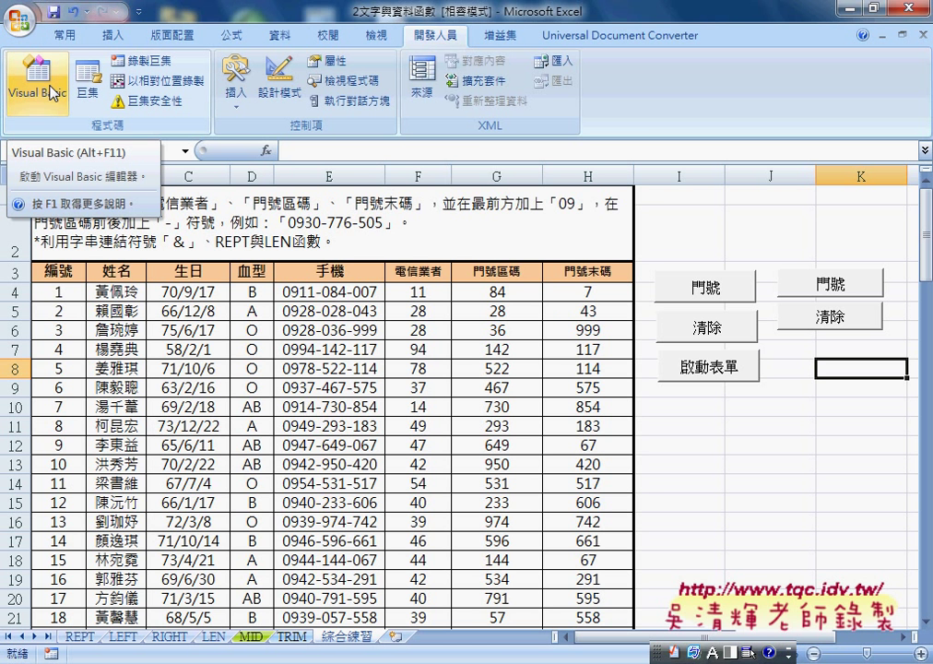
{"action": "left_click", "coordinate": [50, 92]}
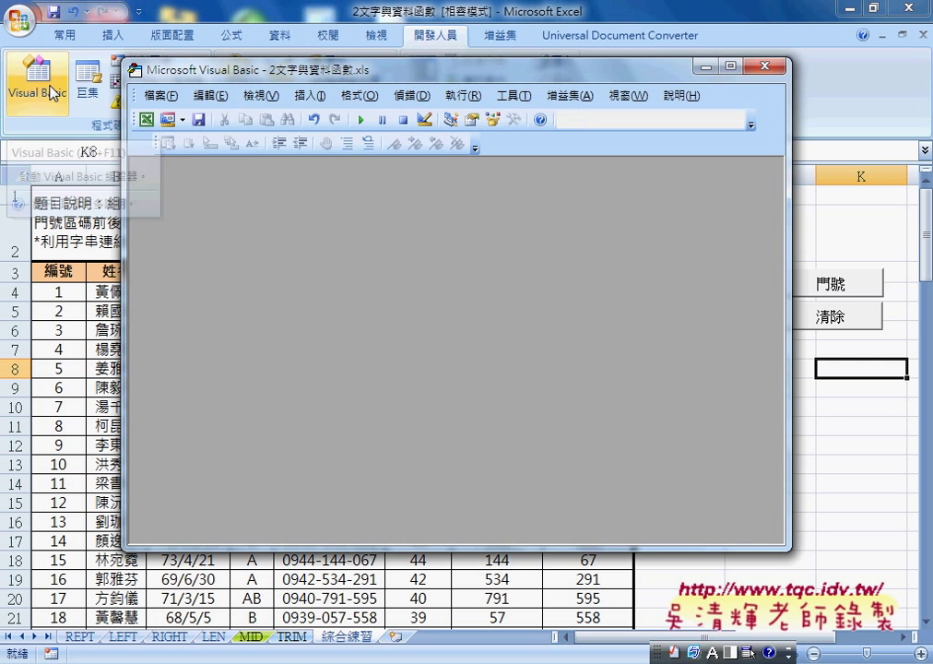
Show the Project Explorer, widen it to reveal full names, and open Module1's code
{"action": "left_click", "coordinate": [259, 96]}
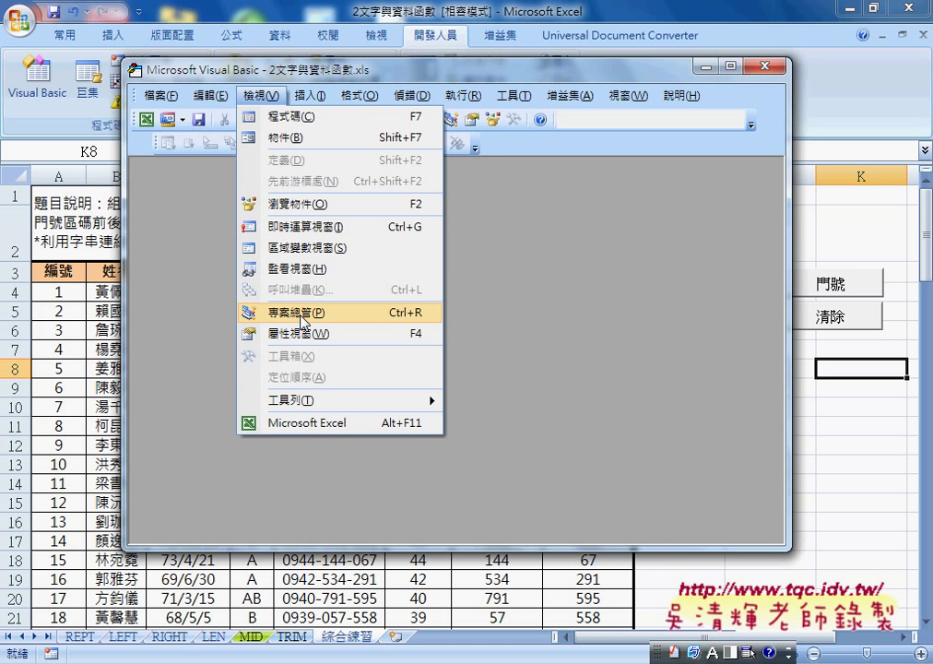
{"action": "left_click", "coordinate": [317, 323]}
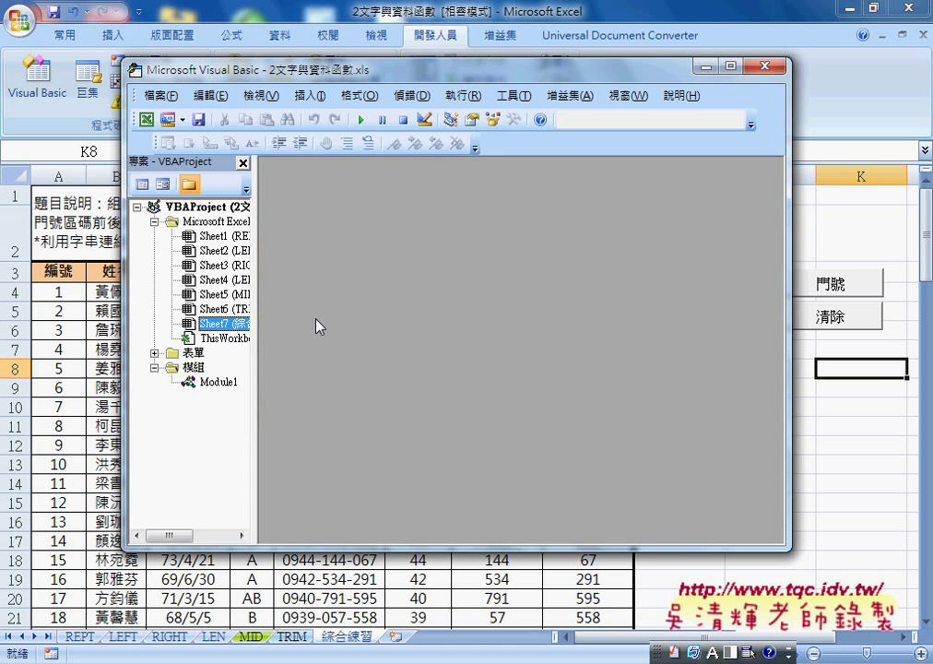
{"action": "left_click_drag", "start_coordinate": [261, 325], "coordinate": [281, 325]}
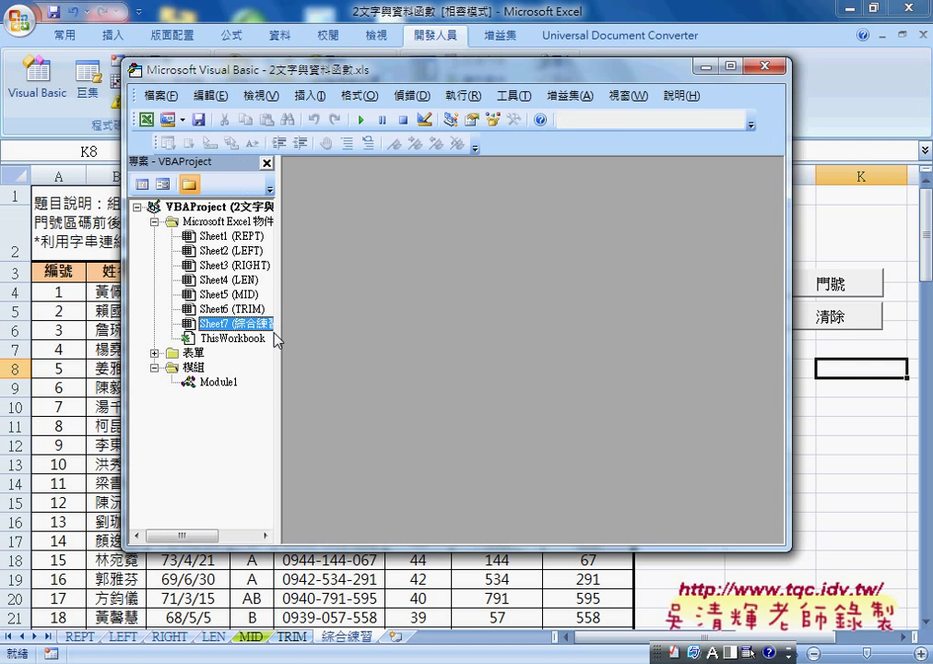
{"action": "left_click", "coordinate": [218, 382]}
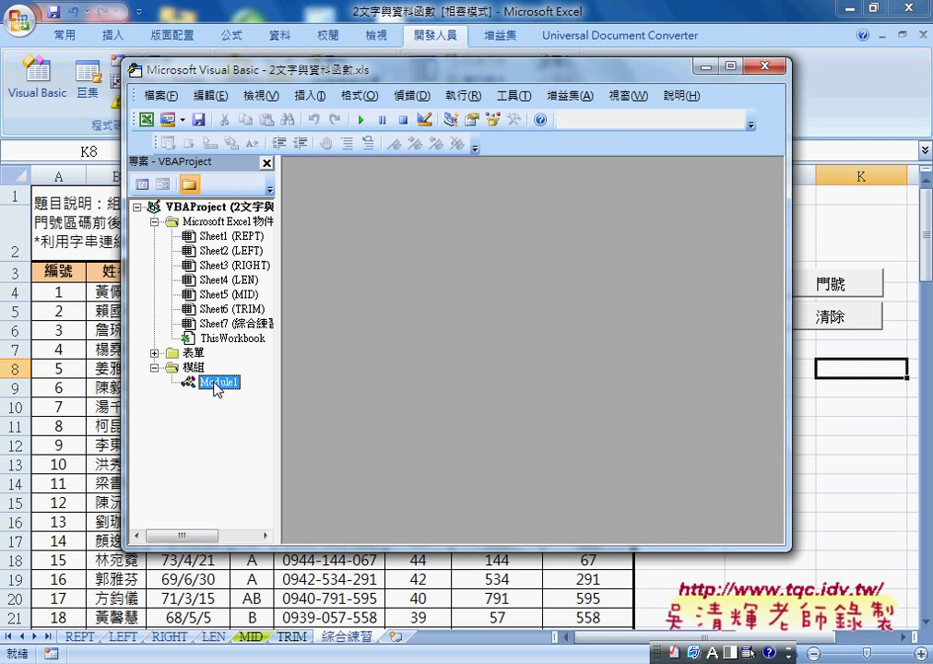
{"action": "double_click", "coordinate": [218, 381]}
{"action": "left_click_drag", "start_coordinate": [314, 416], "coordinate": [309, 197]}
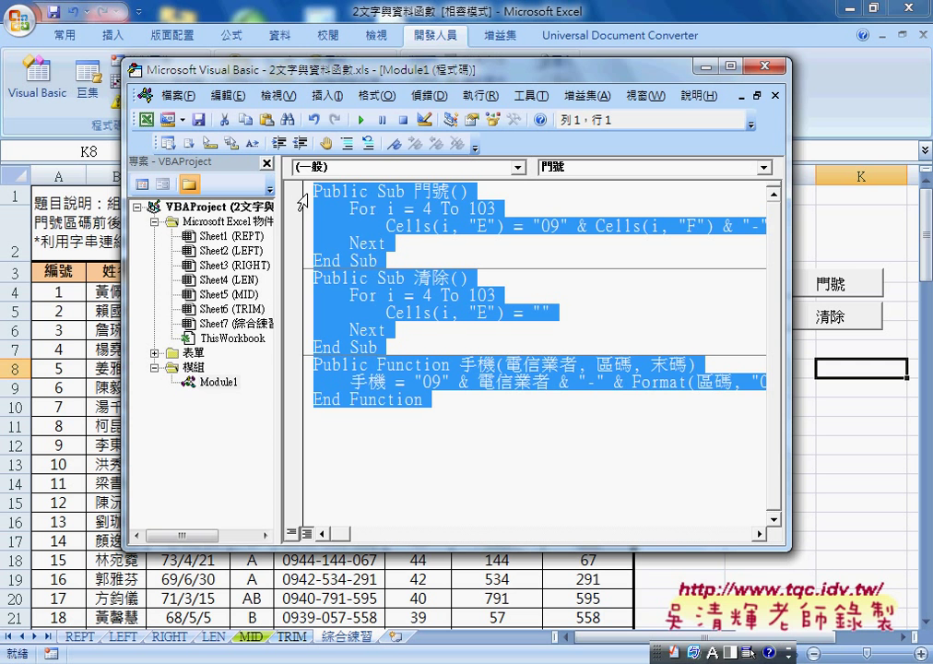
{"action": "left_click", "coordinate": [270, 97]}
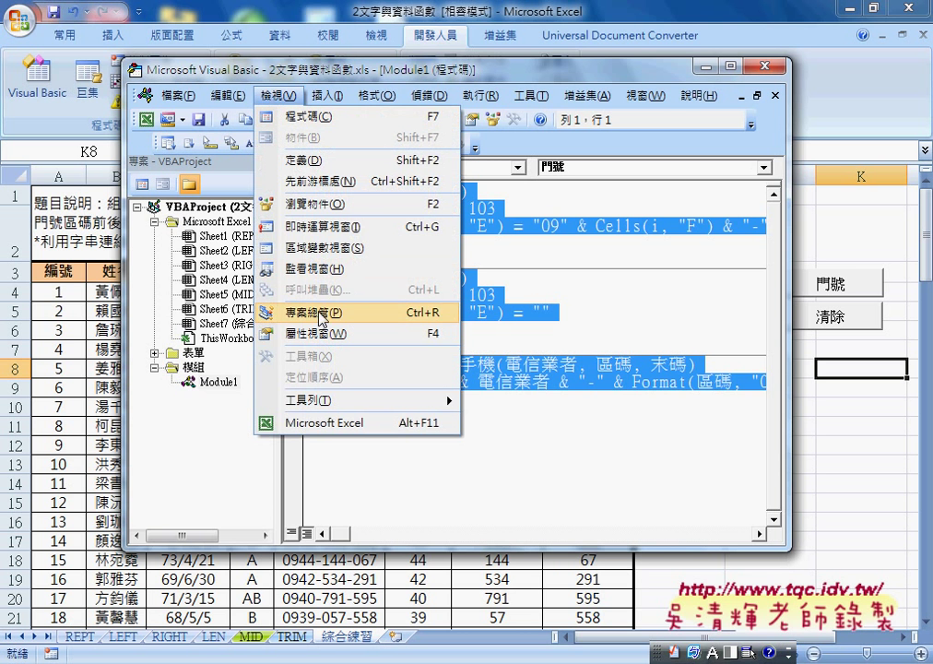
{"action": "left_click", "coordinate": [219, 382]}
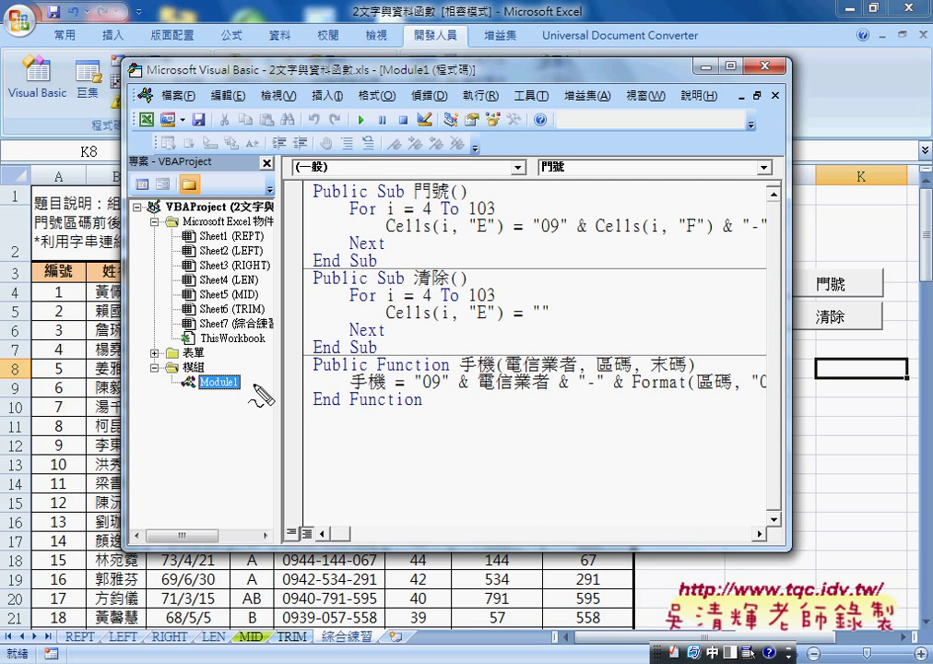
{"action": "mouse_move", "coordinate": [251, 374]}
{"action": "left_mouse_down"}
{"action": "mouse_move", "coordinate": [202, 406]}
{"action": "mouse_move", "coordinate": [250, 402]}
{"action": "mouse_move", "coordinate": [245, 382]}
{"action": "left_mouse_up"}
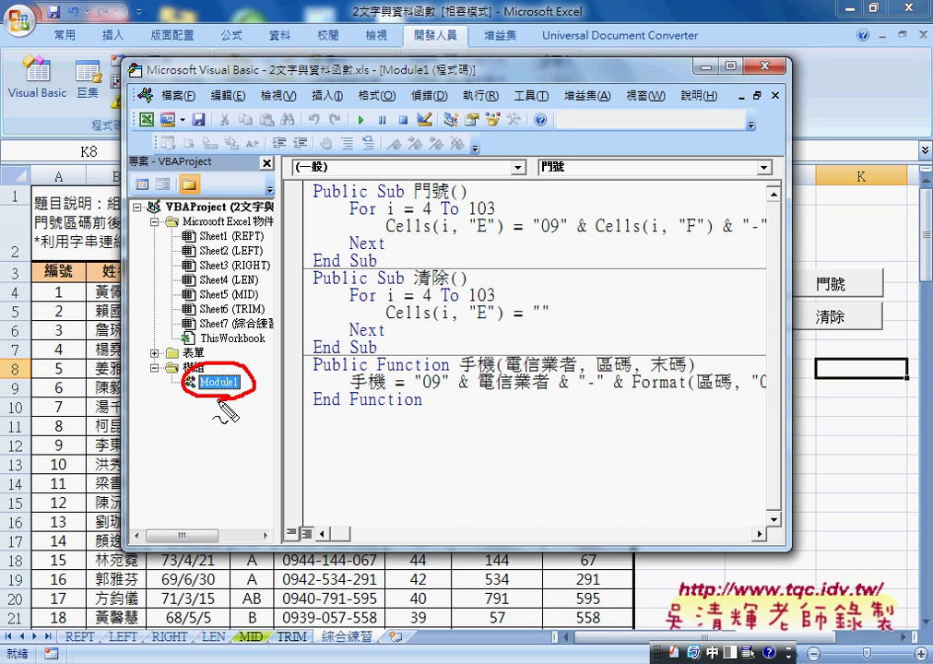
{"action": "mouse_move", "coordinate": [336, 475]}
{"action": "left_mouse_down"}
{"action": "mouse_move", "coordinate": [258, 402]}
{"action": "mouse_move", "coordinate": [275, 420]}
{"action": "left_mouse_up"}
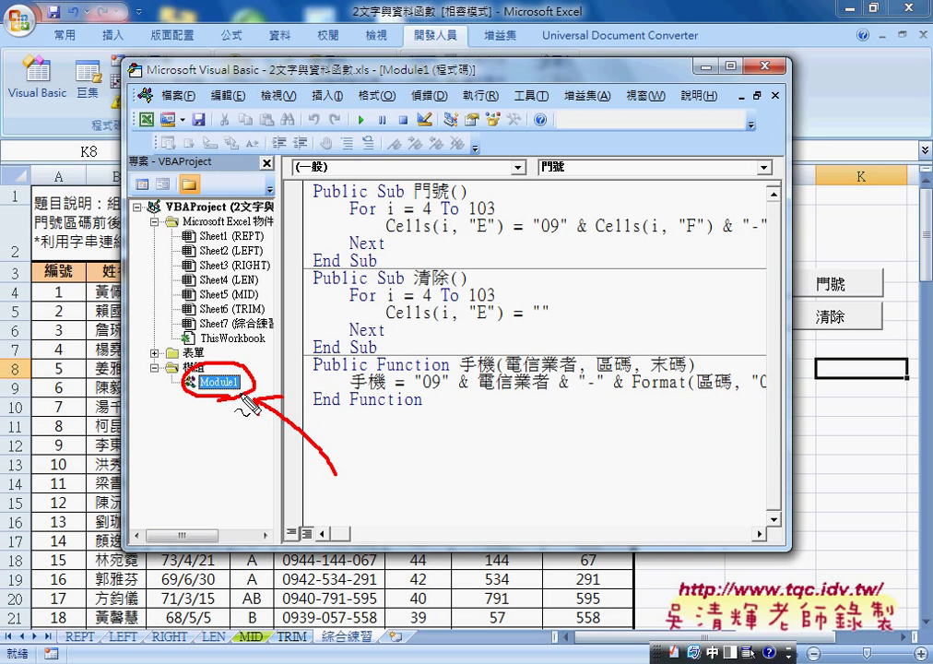
{"action": "key", "text": "Escape"}
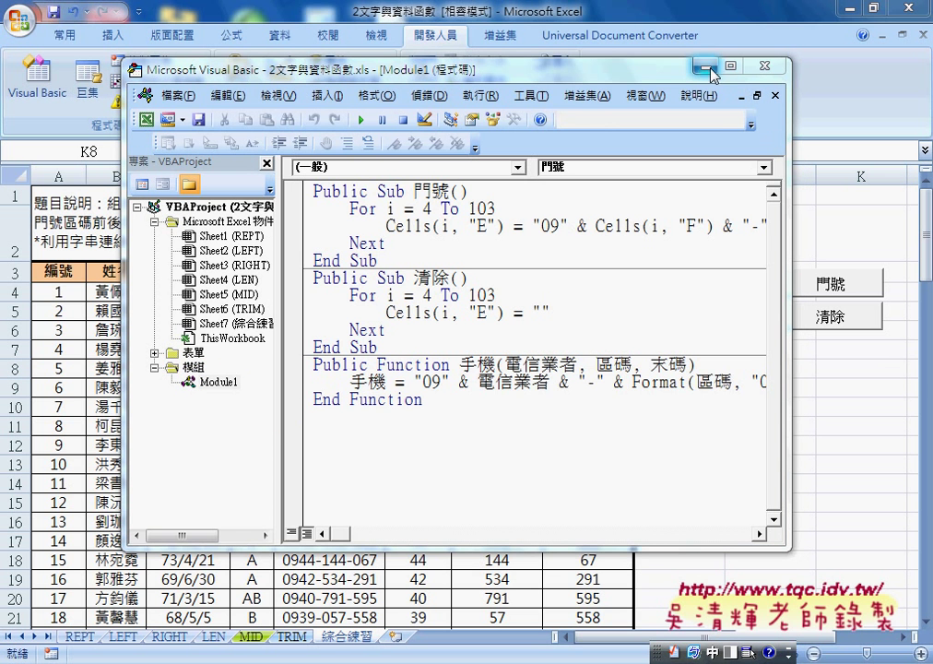
Select Module1's code and the 門號 Sub keyword, then narrow and reposition the editor
{"action": "key", "text": "ctrl+a"}
{"action": "left_click", "coordinate": [412, 209]}
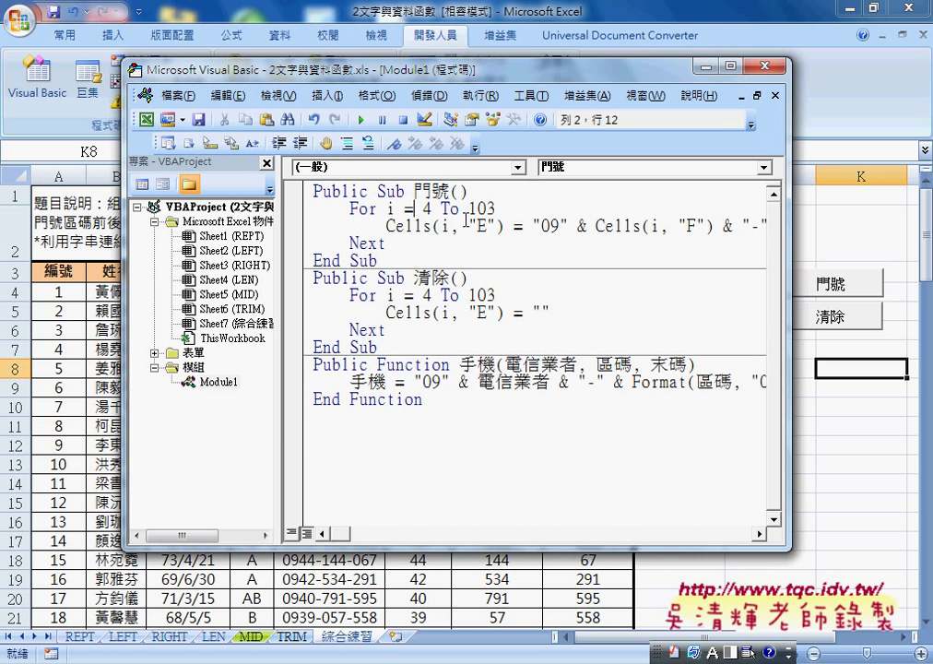
{"action": "left_click", "coordinate": [378, 191]}
{"action": "left_click_drag", "start_coordinate": [378, 191], "coordinate": [406, 191]}
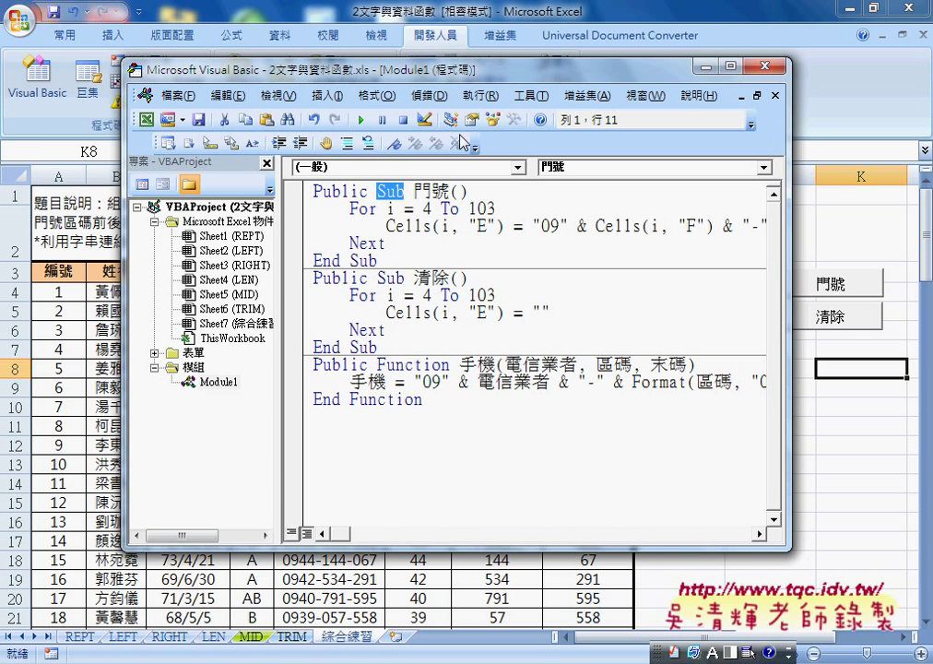
{"action": "left_click_drag", "start_coordinate": [472, 75], "coordinate": [378, 122]}
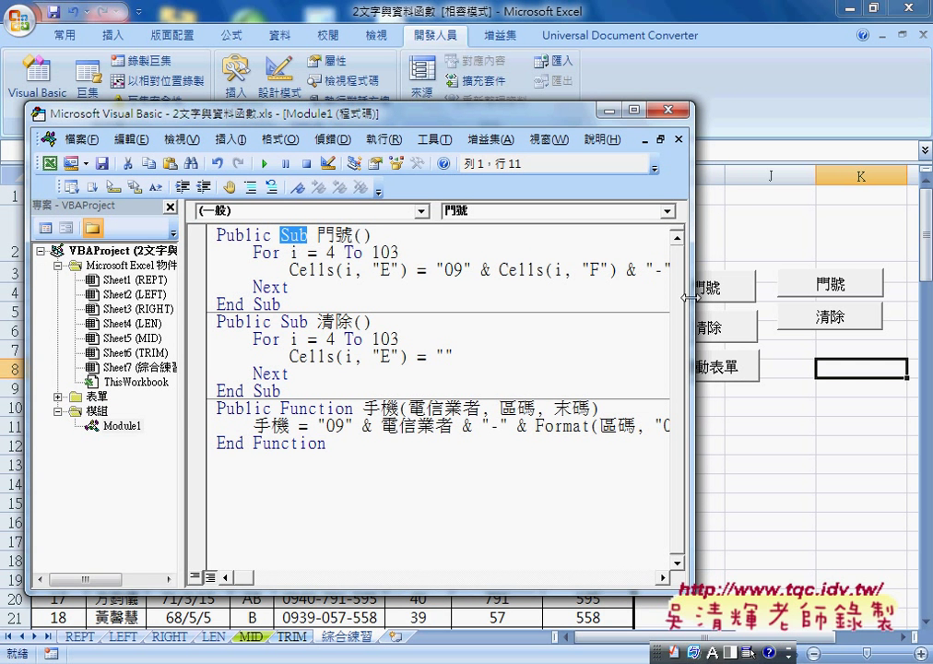
{"action": "mouse_move", "coordinate": [693, 293]}
{"action": "left_mouse_down"}
{"action": "mouse_move", "coordinate": [617, 298]}
{"action": "mouse_move", "coordinate": [646, 296]}
{"action": "left_mouse_up"}
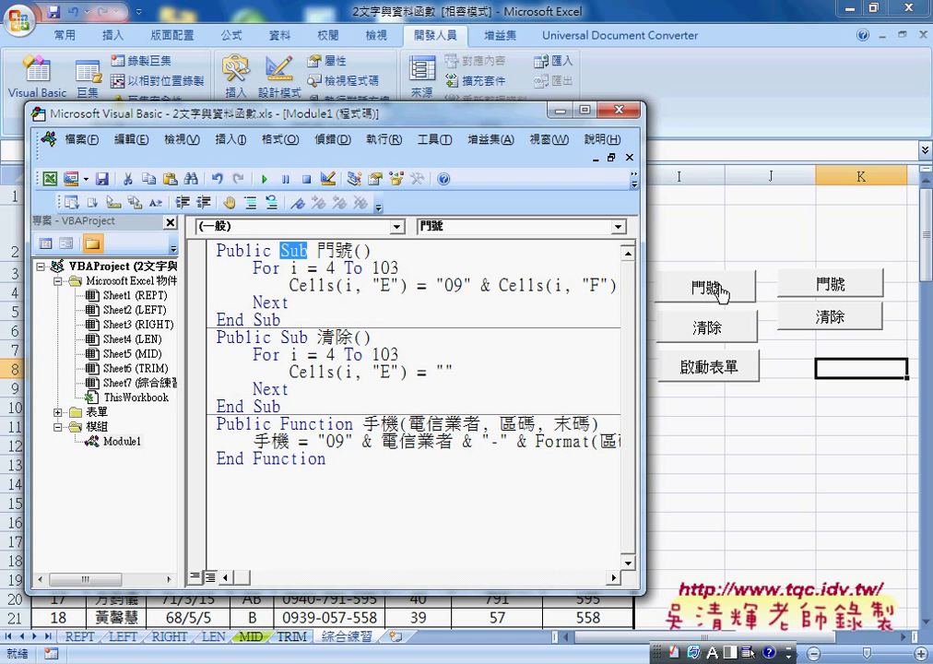
Highlight the whole 門號 procedure and its Public keyword to explain it
{"action": "left_click", "coordinate": [274, 320]}
{"action": "left_click_drag", "start_coordinate": [274, 320], "coordinate": [218, 250]}
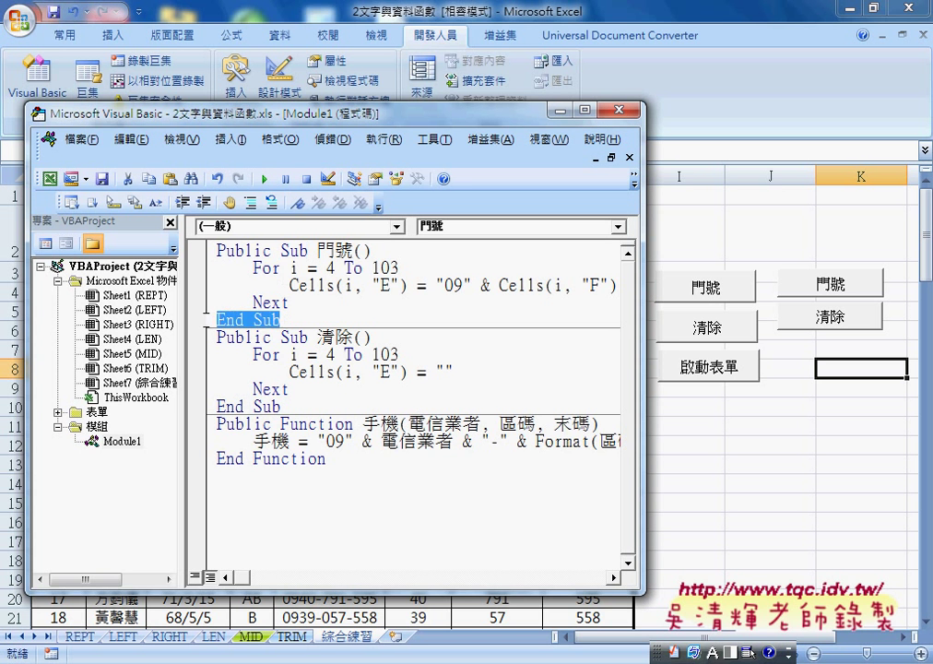
{"action": "left_click", "coordinate": [217, 249]}
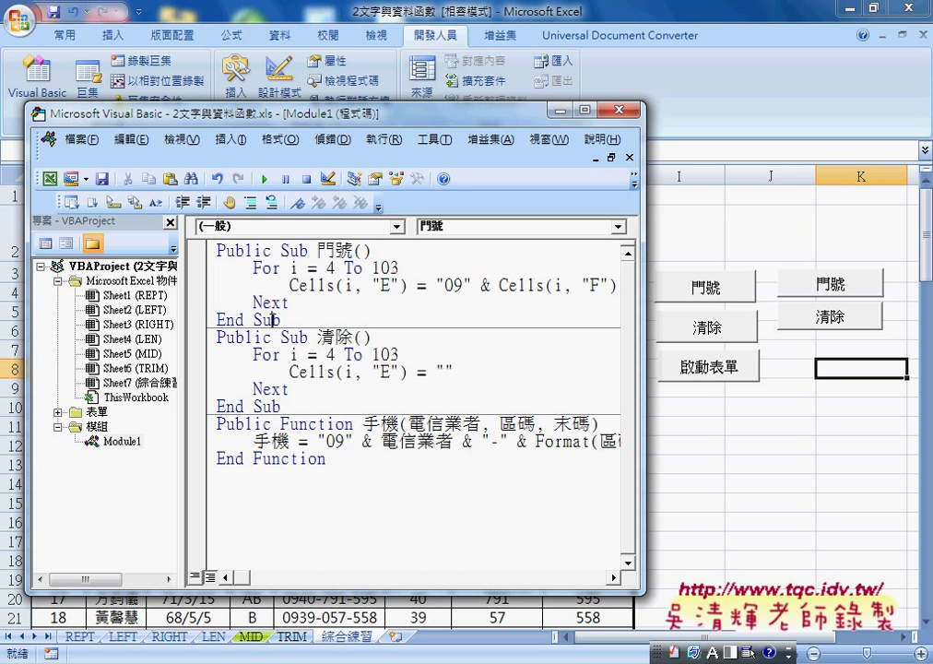
{"action": "left_click_drag", "start_coordinate": [278, 251], "coordinate": [217, 251]}
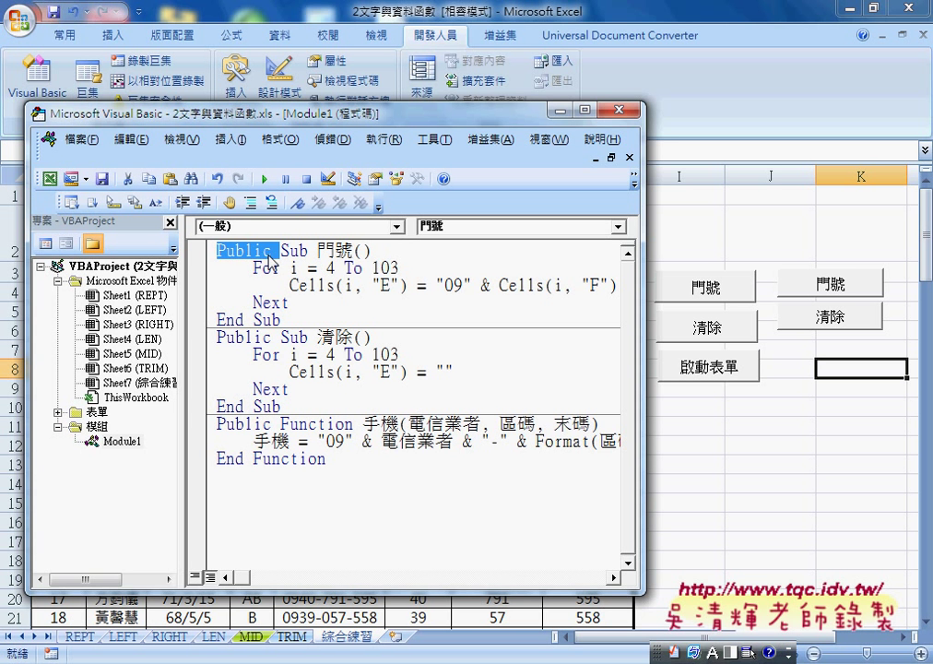
Highlight the 清除 loop, the 手機 function header and both macros, then minimize the editor
{"action": "left_click", "coordinate": [312, 336]}
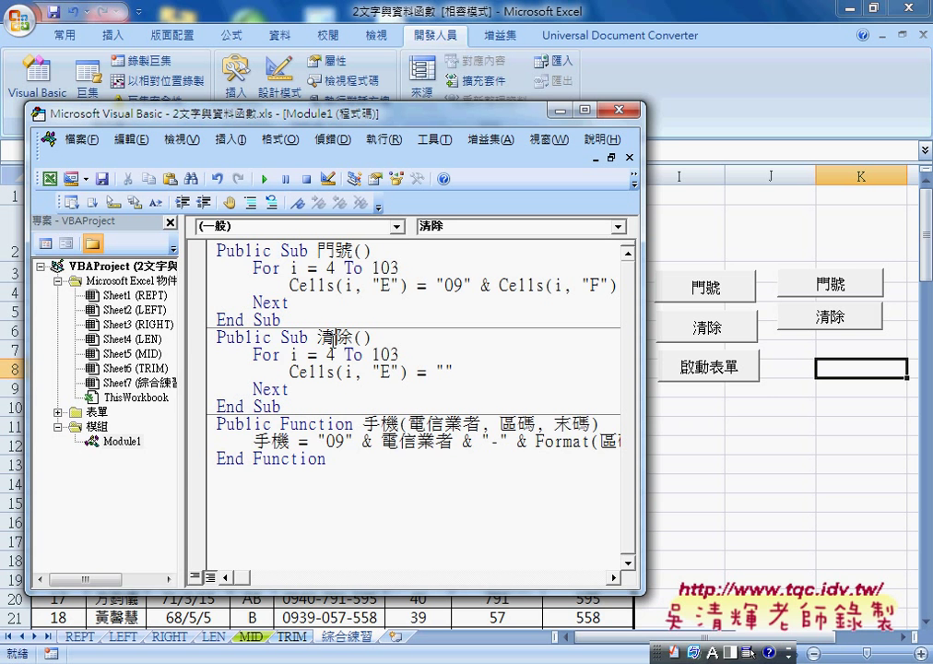
{"action": "left_click_drag", "start_coordinate": [280, 337], "coordinate": [375, 337]}
{"action": "mouse_move", "coordinate": [281, 407]}
{"action": "left_mouse_down"}
{"action": "mouse_move", "coordinate": [214, 407]}
{"action": "mouse_move", "coordinate": [212, 338]}
{"action": "left_mouse_up"}
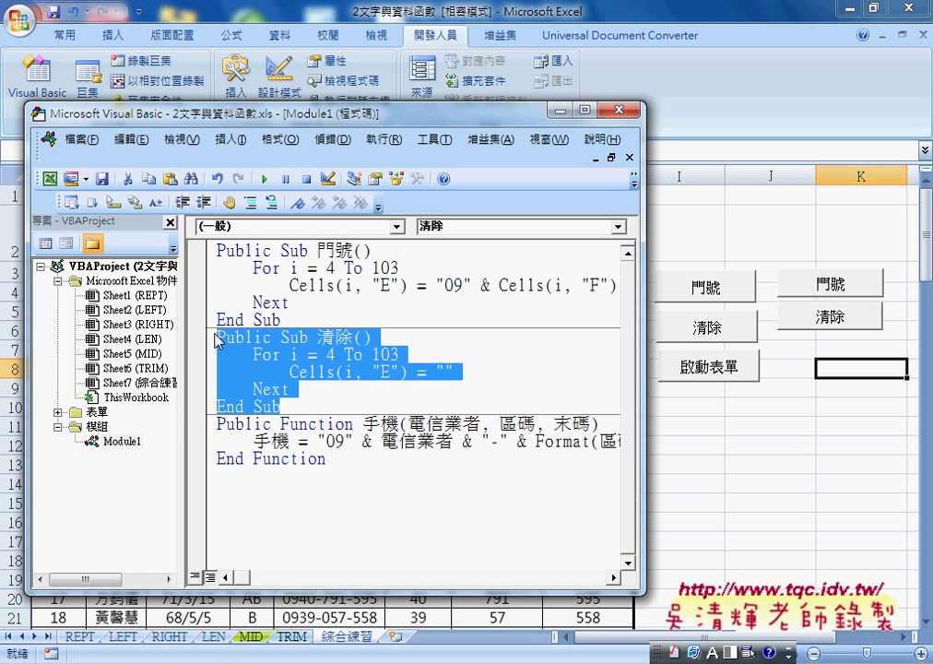
{"action": "left_click", "coordinate": [282, 424]}
{"action": "left_click_drag", "start_coordinate": [282, 424], "coordinate": [396, 424]}
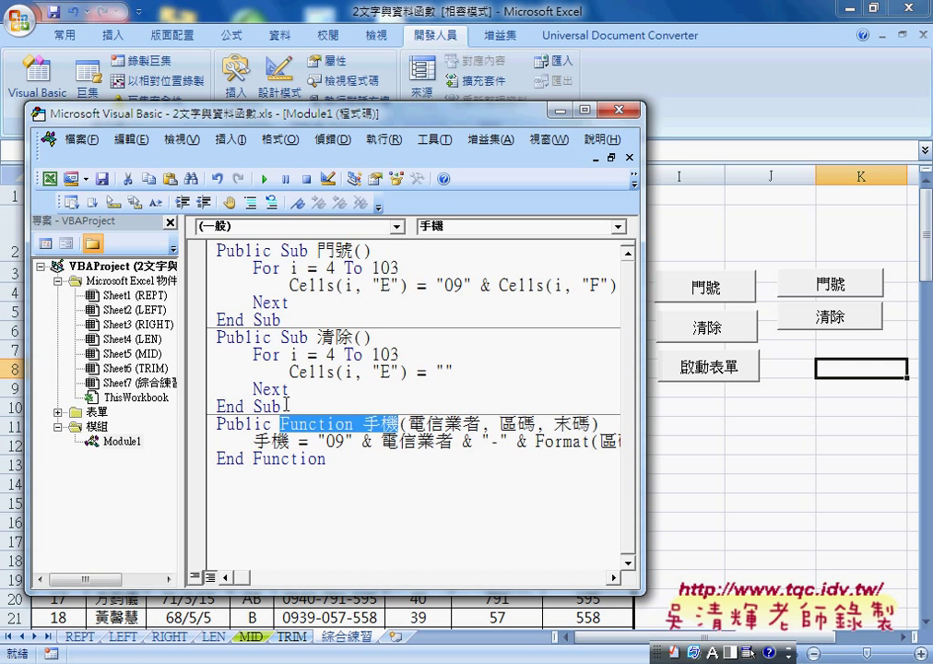
{"action": "left_click_drag", "start_coordinate": [281, 406], "coordinate": [205, 254]}
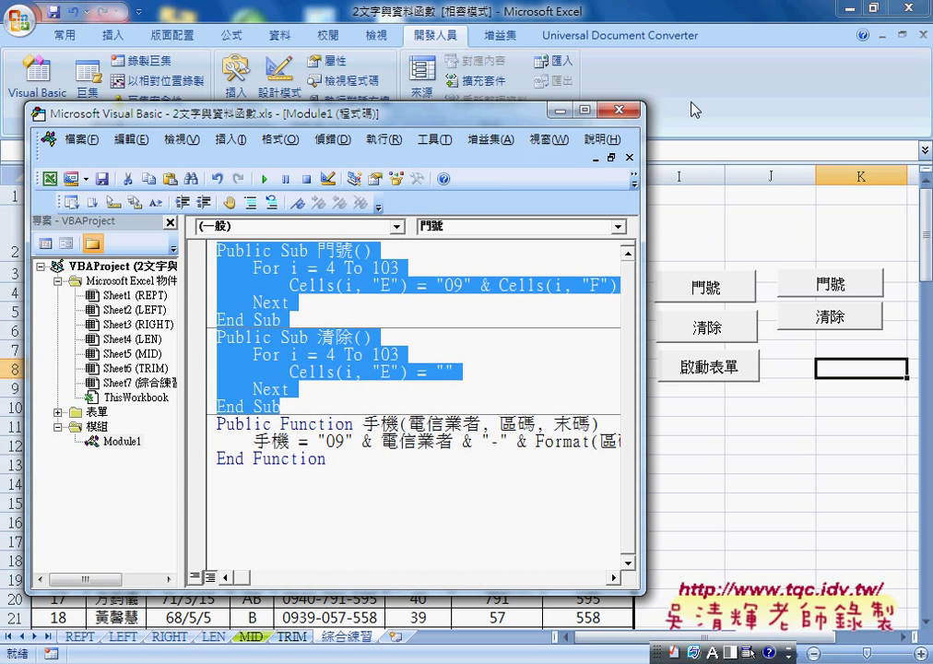
{"action": "left_click", "coordinate": [560, 111]}
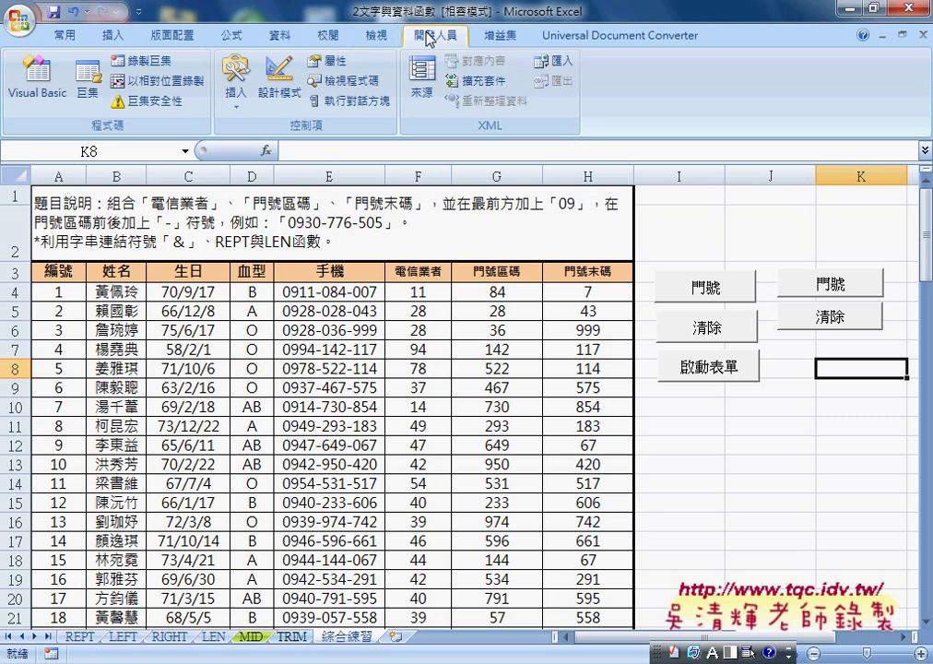
Open the Developer tab's Insert dropdown of Form and ActiveX controls
{"action": "left_click", "coordinate": [239, 103]}
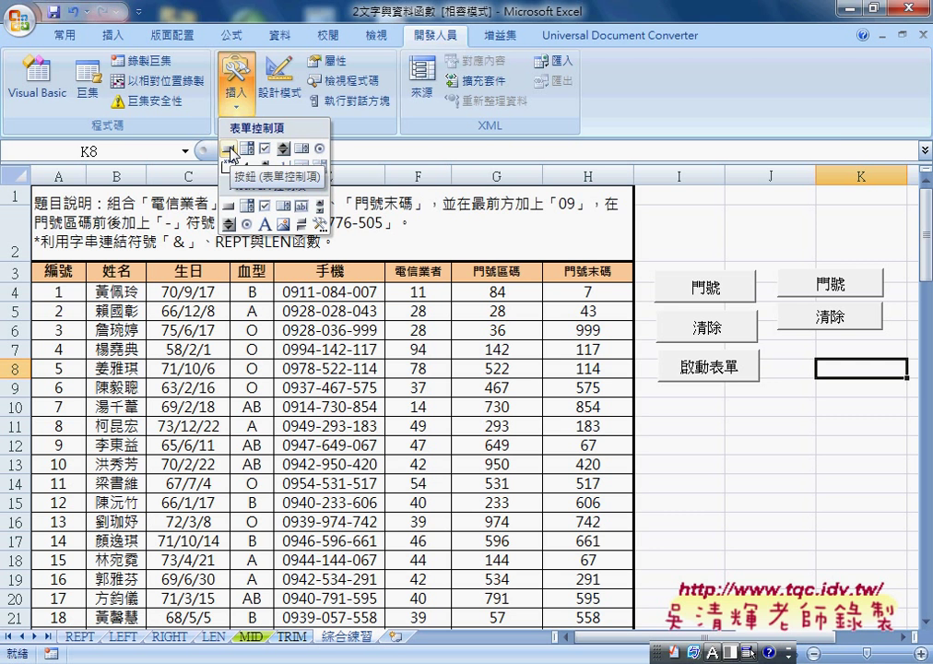
Draw a Smiley Face shape right of the table and give it a light blue style
{"action": "left_click", "coordinate": [114, 37]}
{"action": "left_click", "coordinate": [205, 81]}
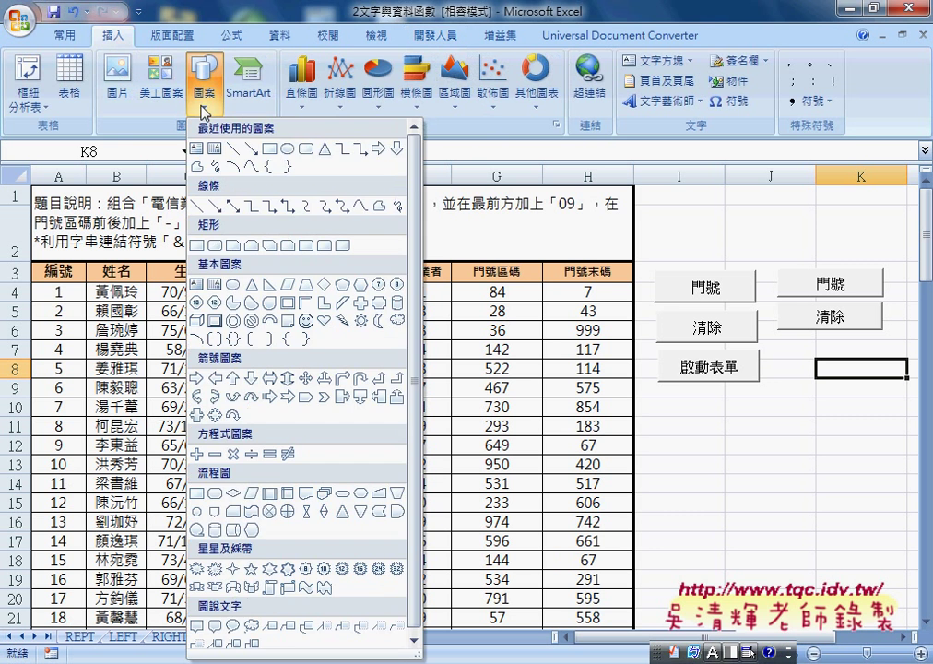
{"action": "left_click", "coordinate": [304, 321]}
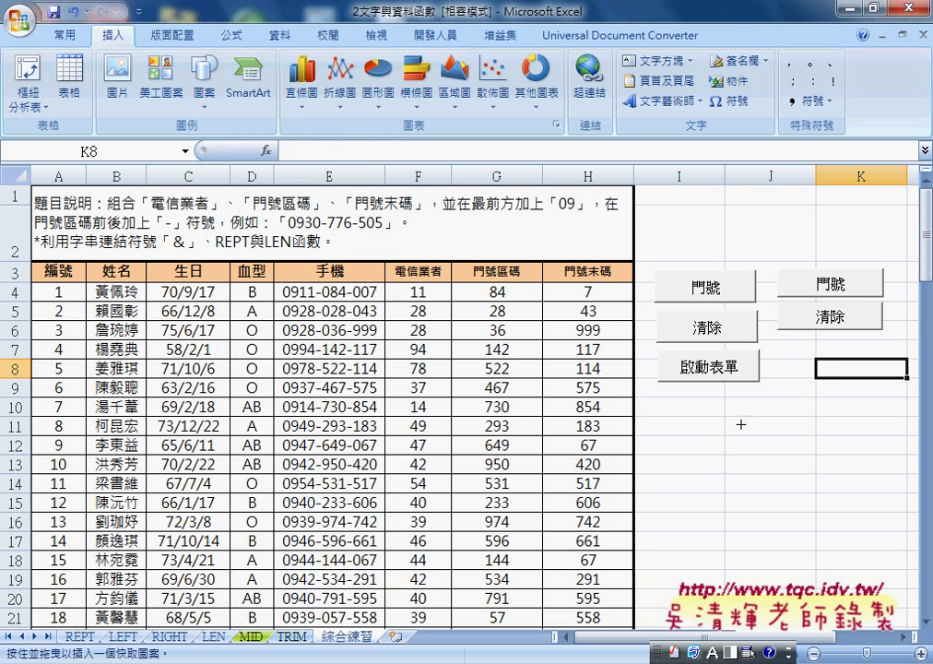
{"action": "left_click_drag", "start_coordinate": [765, 454], "coordinate": [767, 456]}
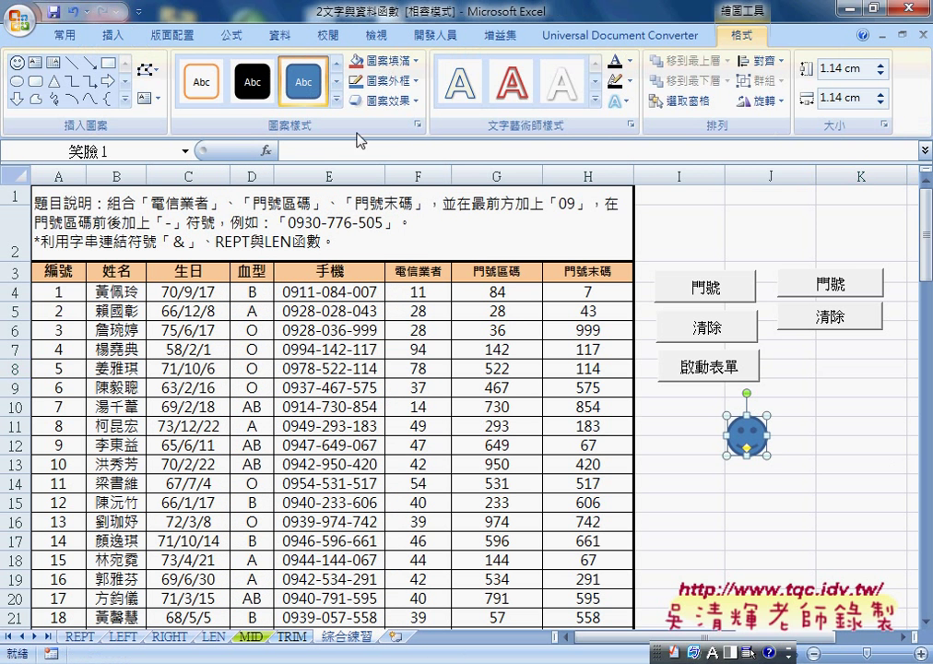
{"action": "left_click", "coordinate": [336, 102]}
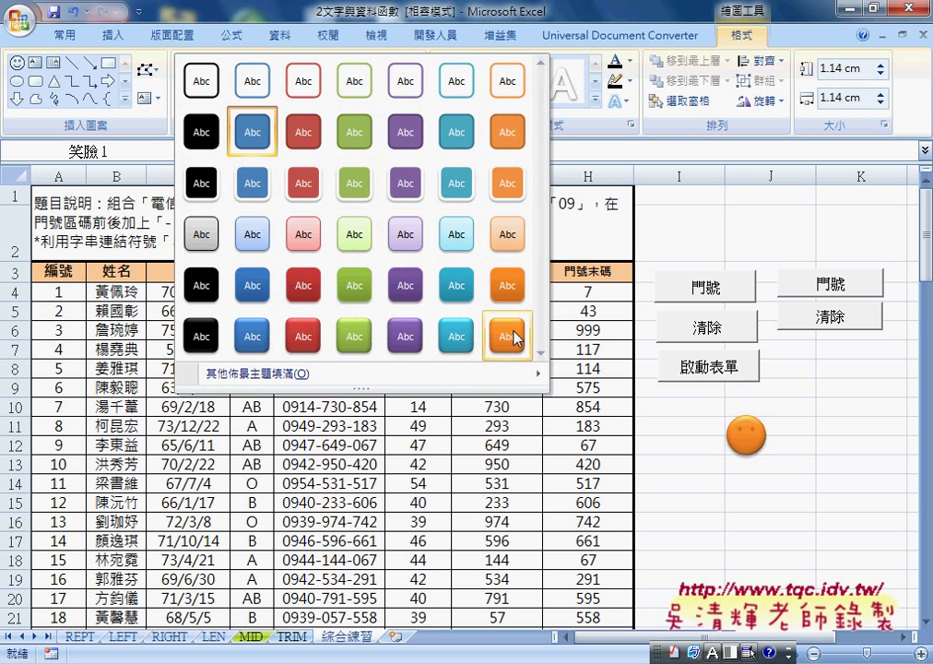
{"action": "left_click", "coordinate": [252, 235]}
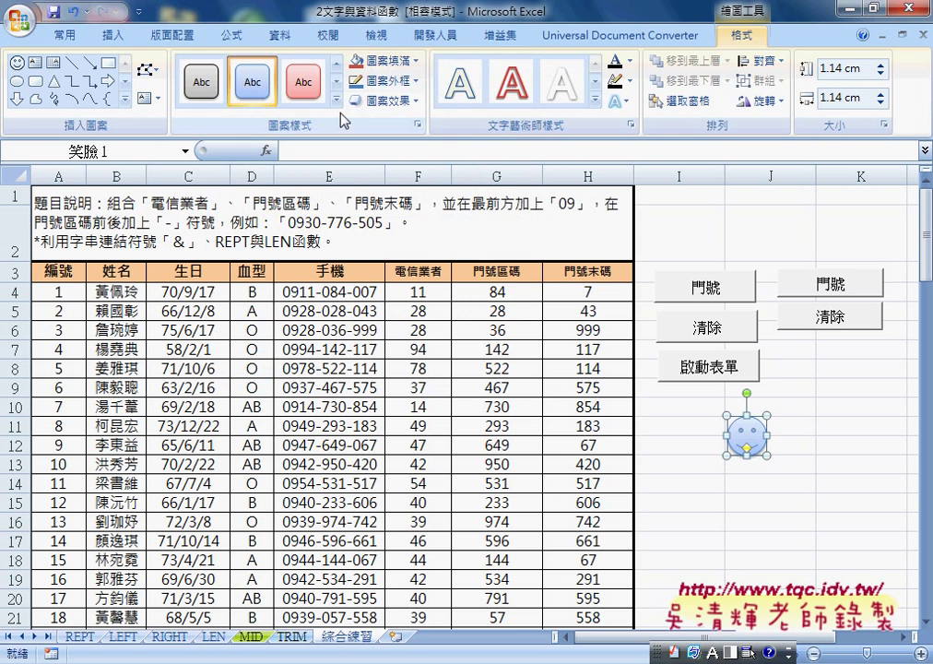
Draw a Multiply X shape below the smiley and give it a light red style
{"action": "left_click", "coordinate": [113, 35]}
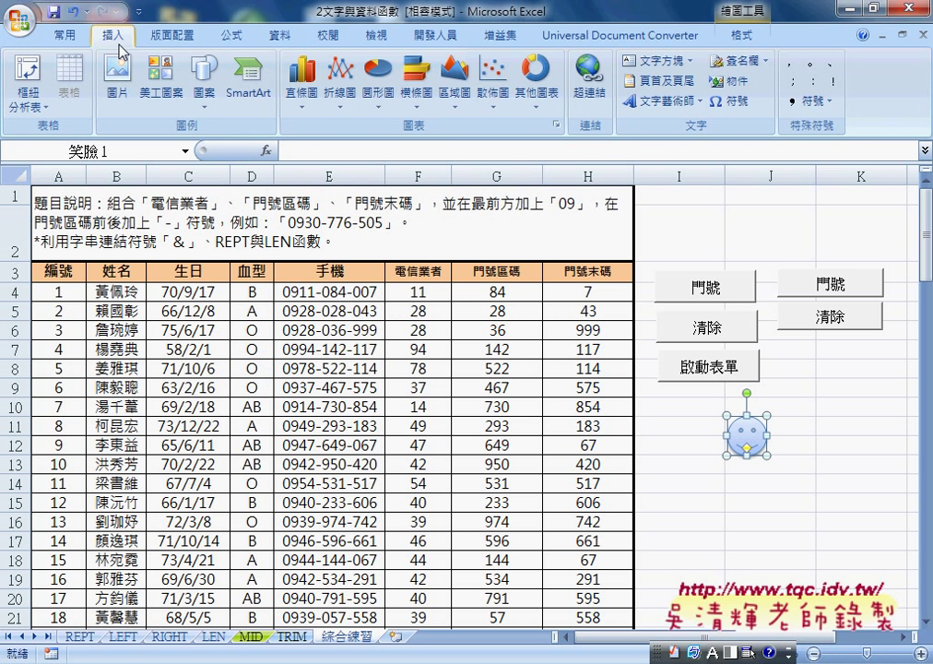
{"action": "left_click", "coordinate": [205, 83]}
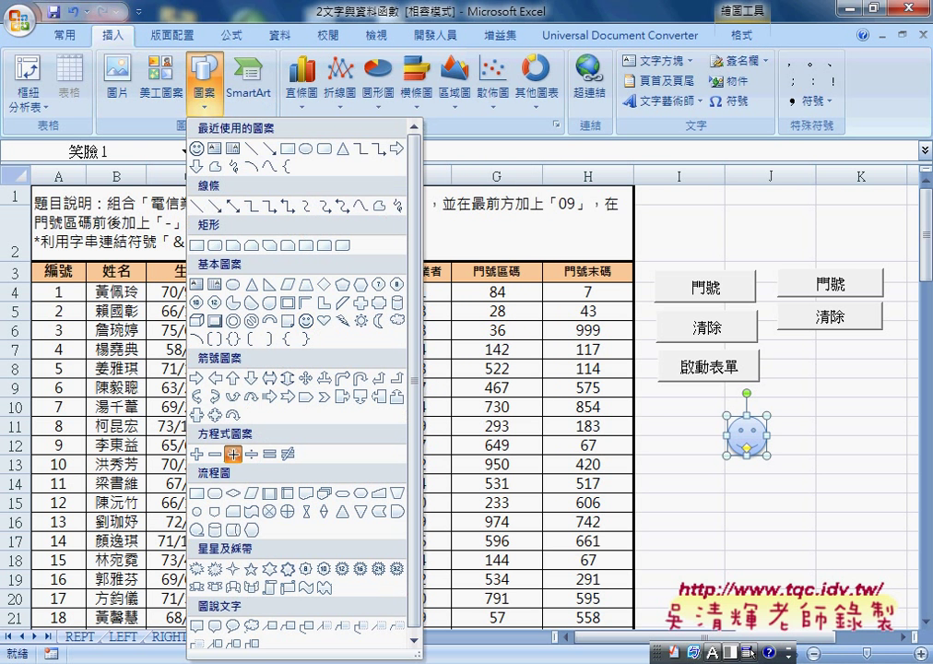
{"action": "left_click", "coordinate": [234, 454]}
{"action": "left_click_drag", "start_coordinate": [735, 490], "coordinate": [776, 525]}
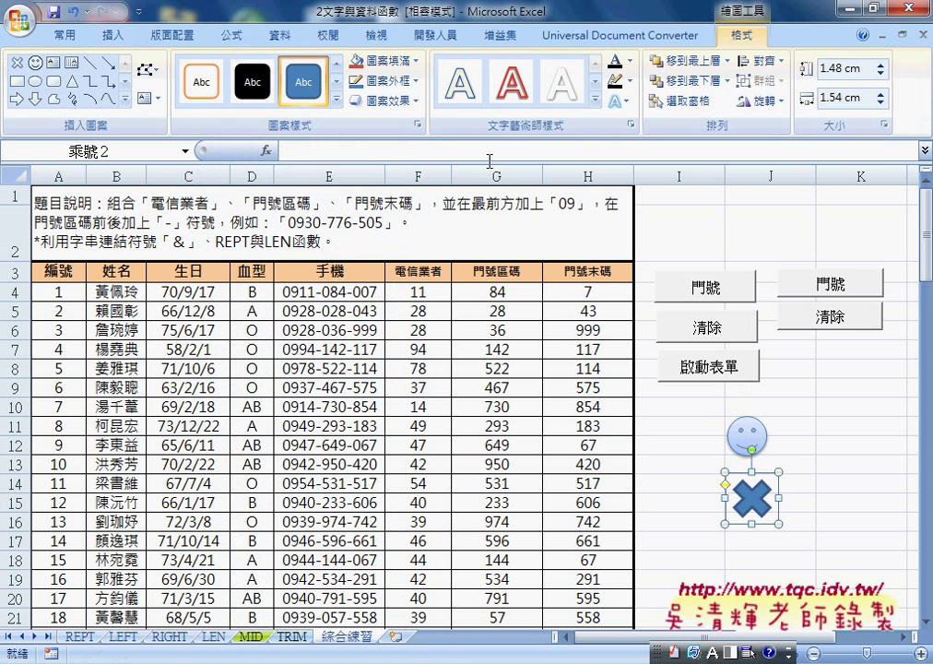
{"action": "left_click", "coordinate": [337, 105]}
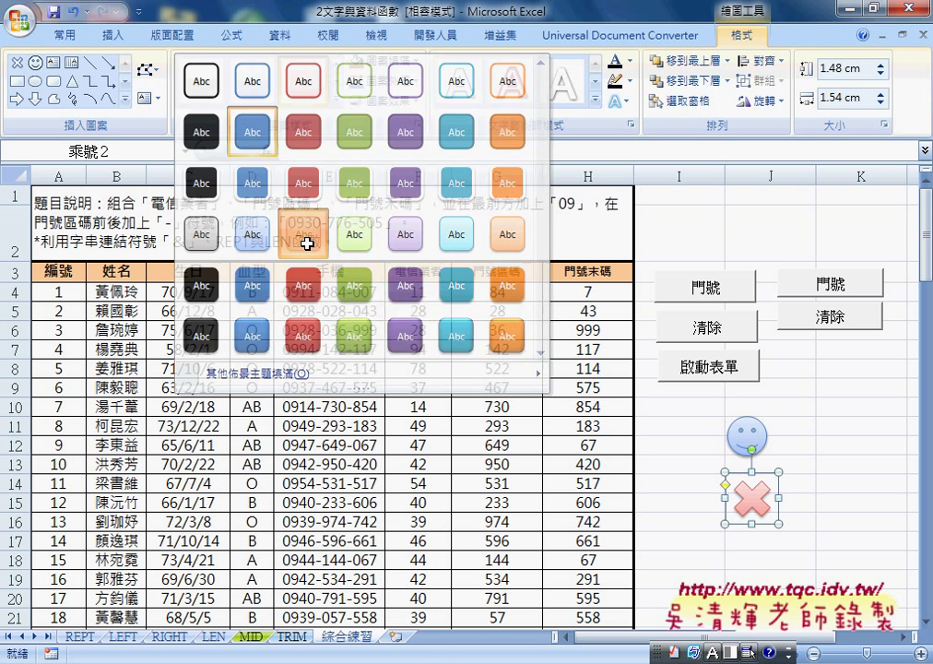
{"action": "left_click", "coordinate": [305, 238]}
Assign the 門號 macro to the smiley face shape
{"action": "right_click", "coordinate": [747, 437]}
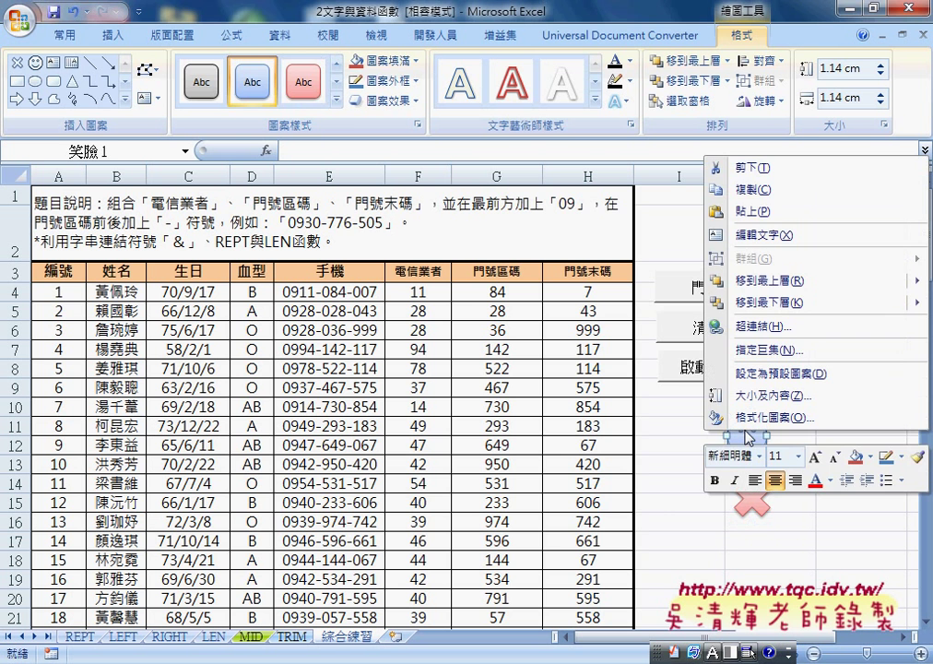
{"action": "left_click", "coordinate": [770, 351]}
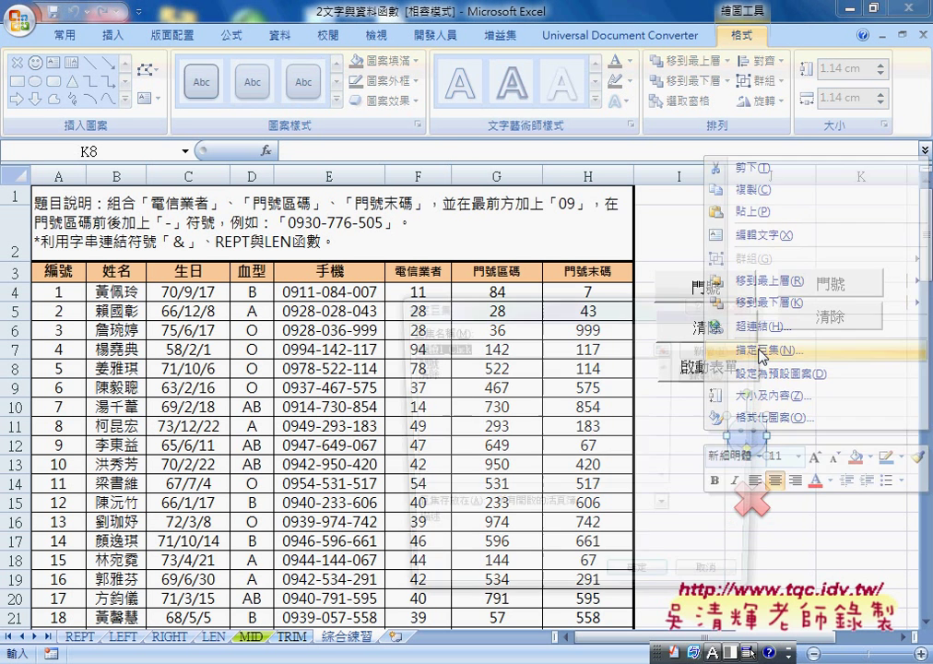
{"action": "left_click", "coordinate": [484, 364]}
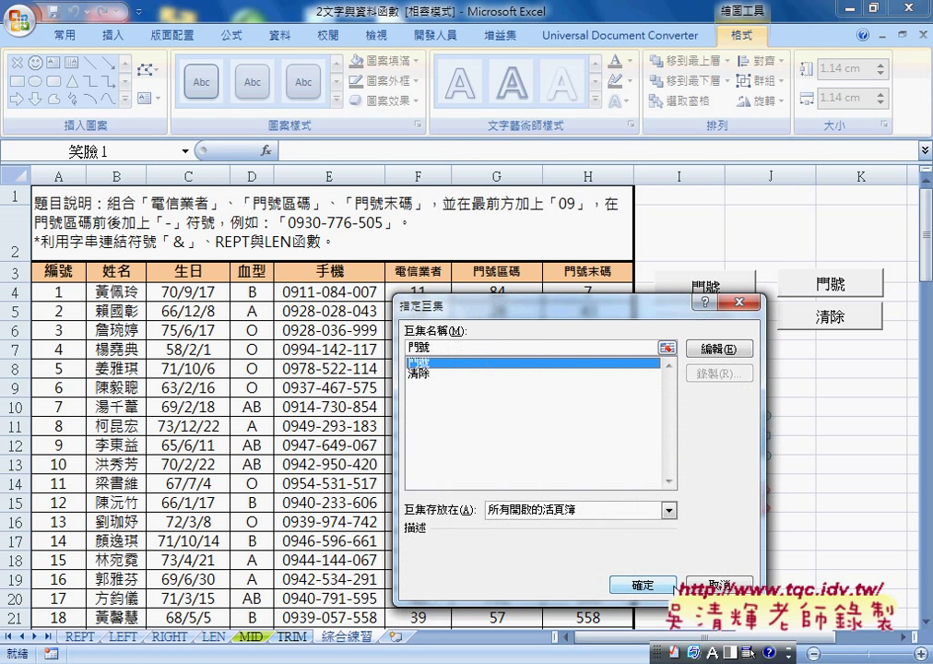
{"action": "key", "text": "Return"}
Assign the 清除 macro to the X shape
{"action": "right_click", "coordinate": [770, 498]}
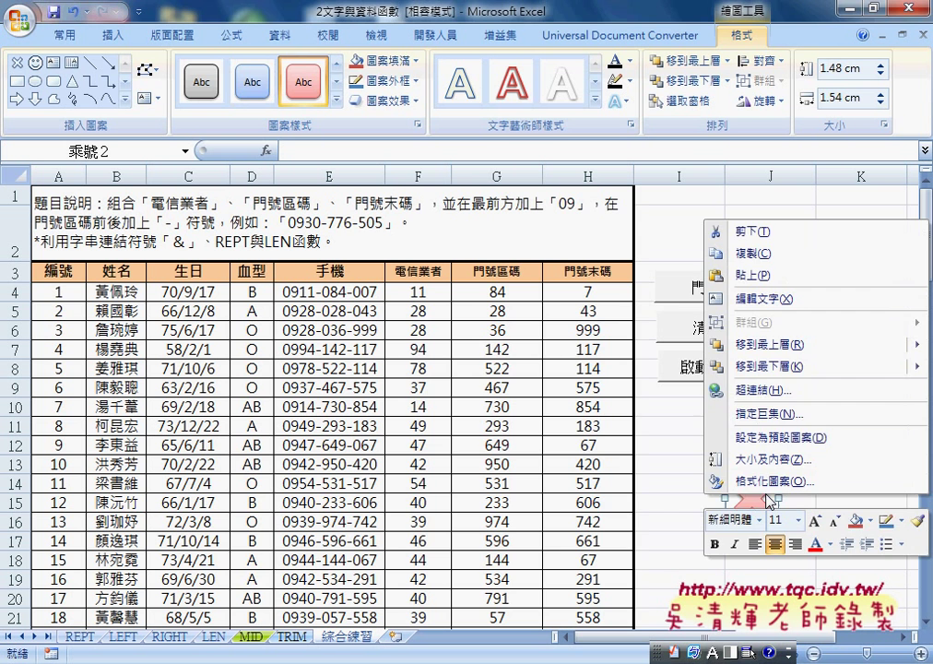
{"action": "left_click", "coordinate": [768, 413]}
{"action": "left_click", "coordinate": [420, 373]}
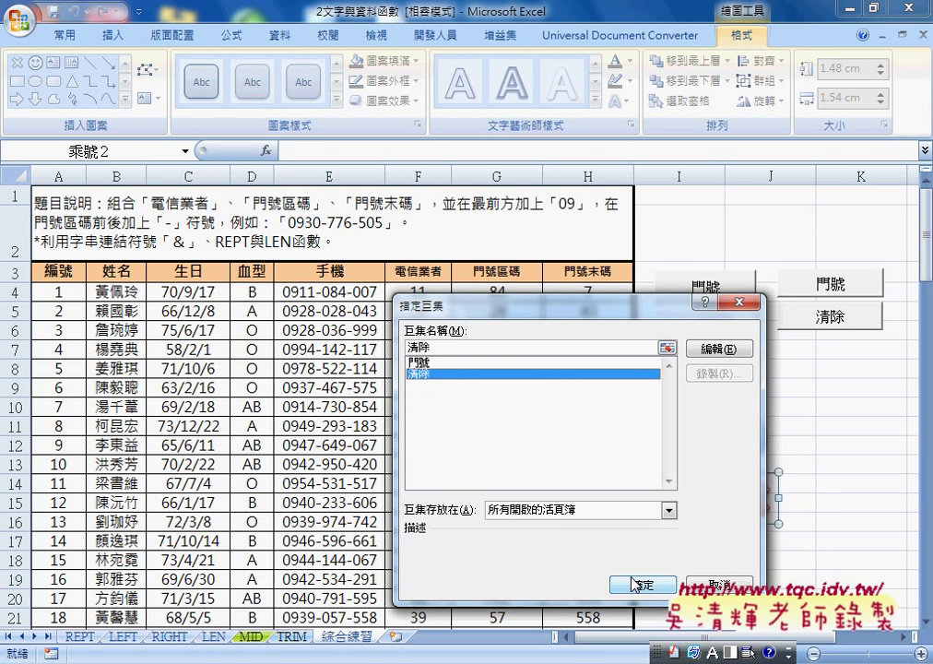
{"action": "left_click", "coordinate": [643, 584]}
{"action": "left_click", "coordinate": [830, 503]}
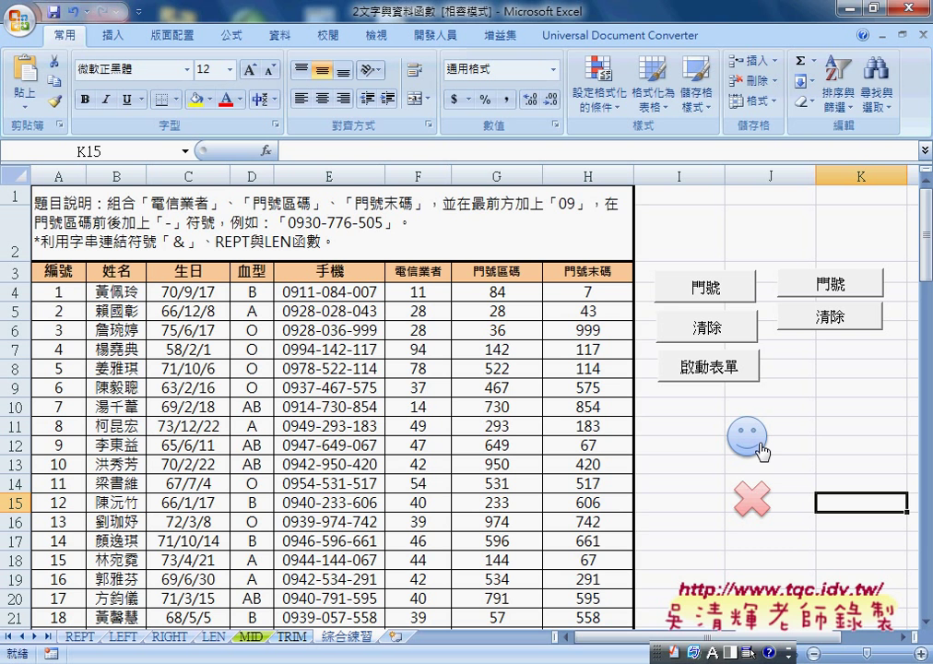
Run the X to clear, the smiley to fill the 手機 column, then the X to clear again
{"action": "left_click", "coordinate": [752, 502]}
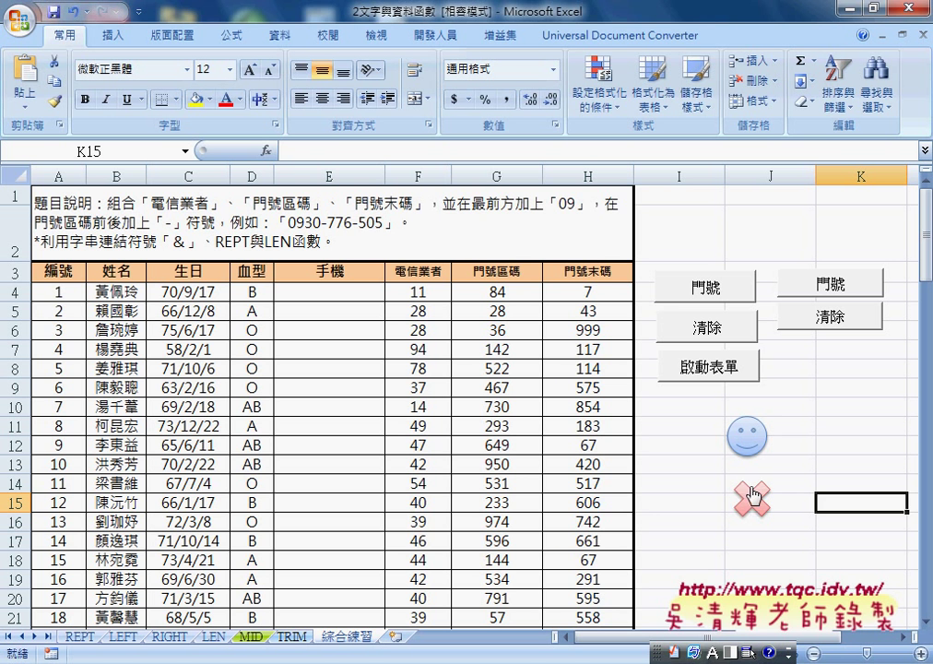
{"action": "left_click", "coordinate": [743, 450]}
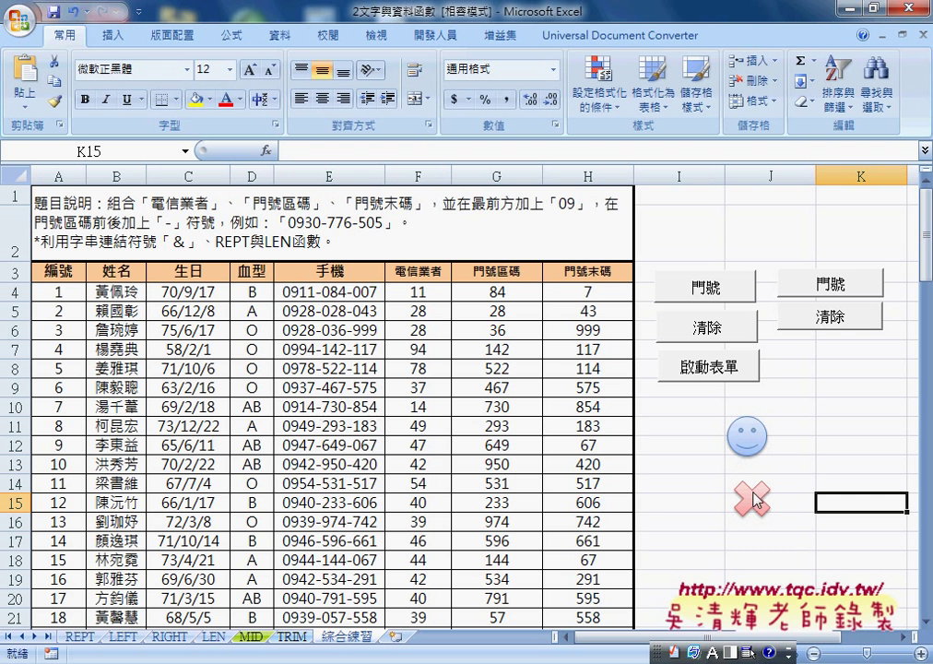
{"action": "left_click", "coordinate": [754, 501]}
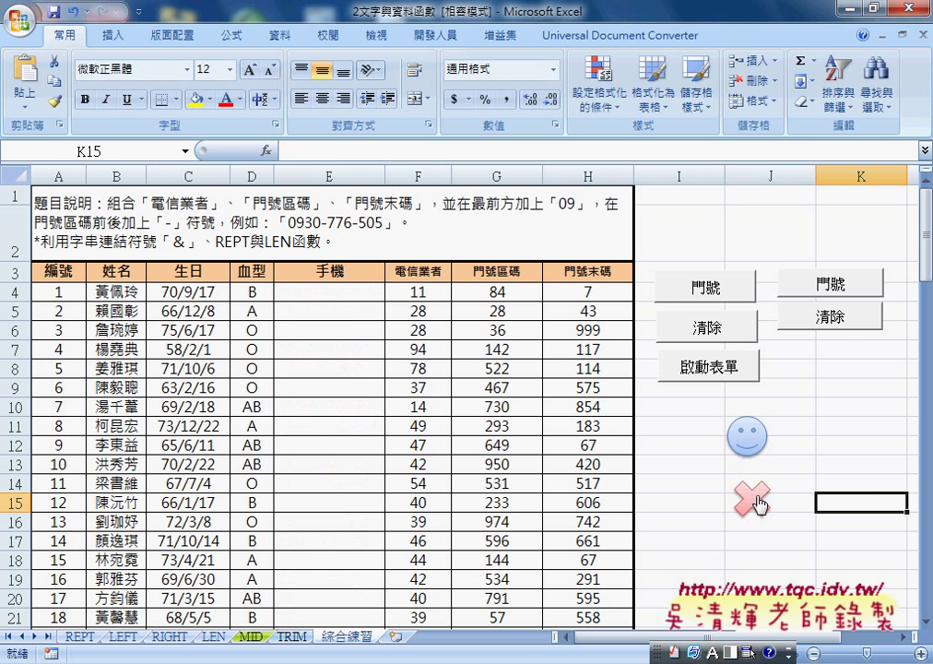
{"action": "left_click", "coordinate": [794, 450]}
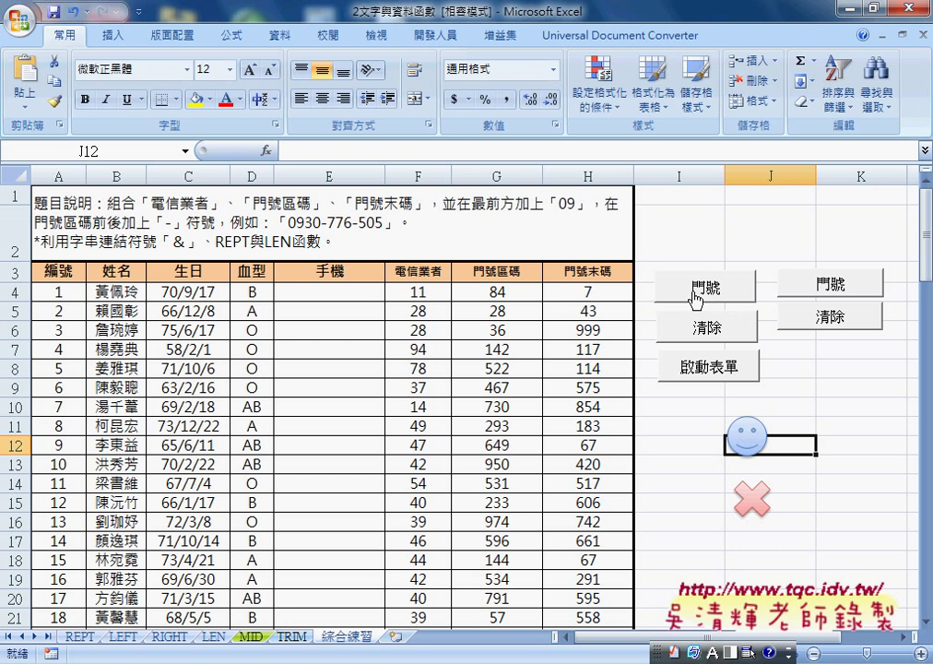
Select cell K9, then bring the Visual Basic Editor with Module1 back to the front
{"action": "left_click", "coordinate": [112, 35]}
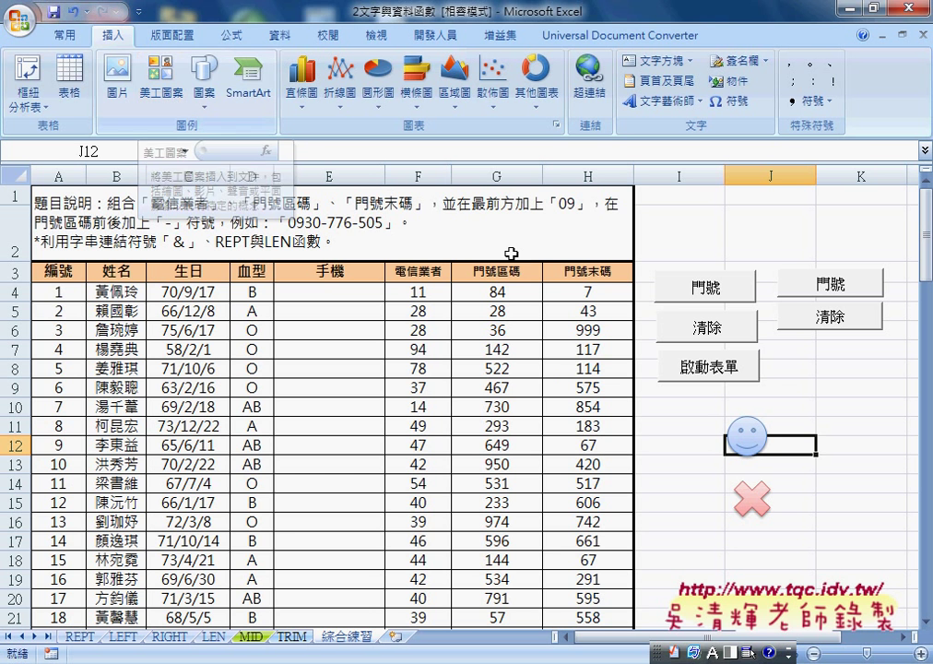
{"action": "left_click", "coordinate": [832, 391]}
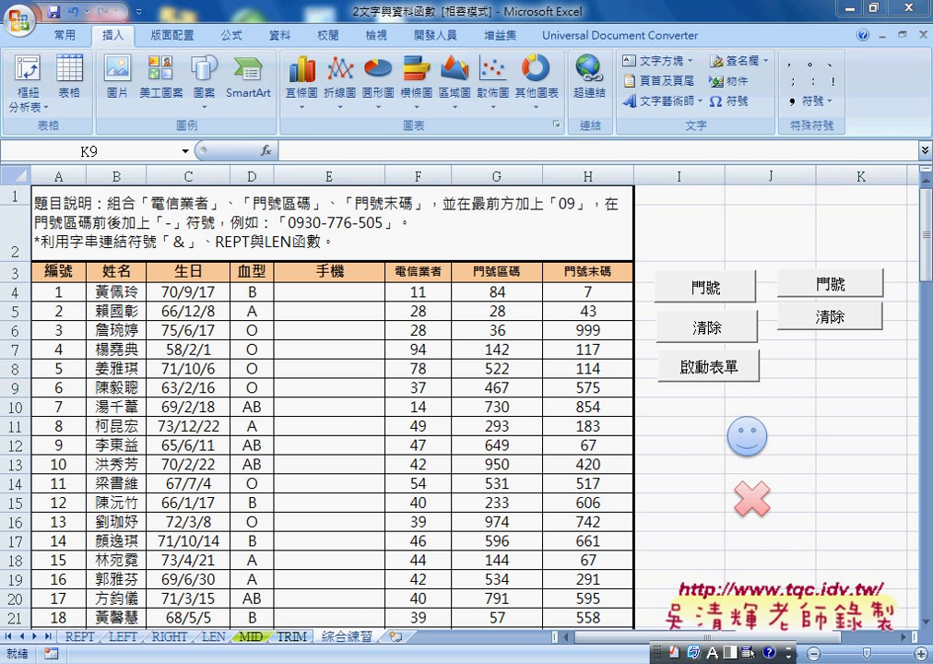
{"action": "left_click", "coordinate": [552, 566]}
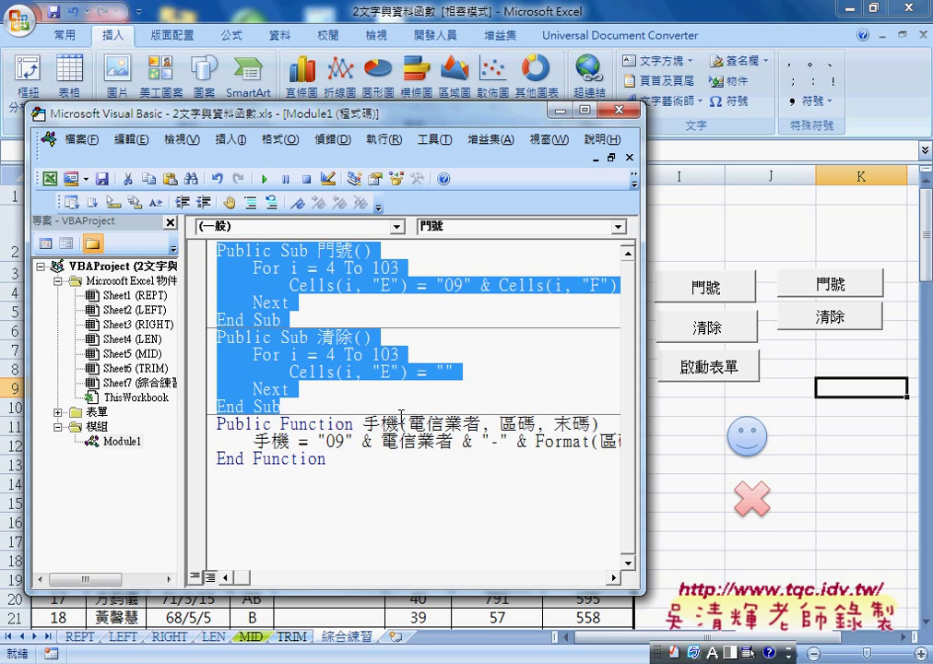
Select all of Module1's code and delete the 門號, 清除 and 手機 procedures
{"action": "left_click", "coordinate": [336, 478]}
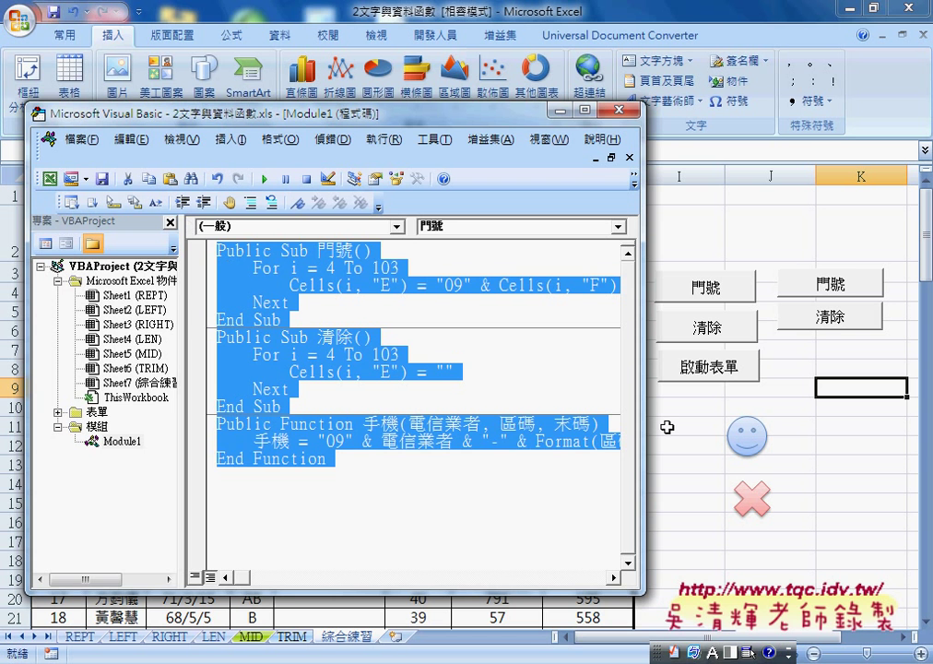
{"action": "key", "text": "Delete"}
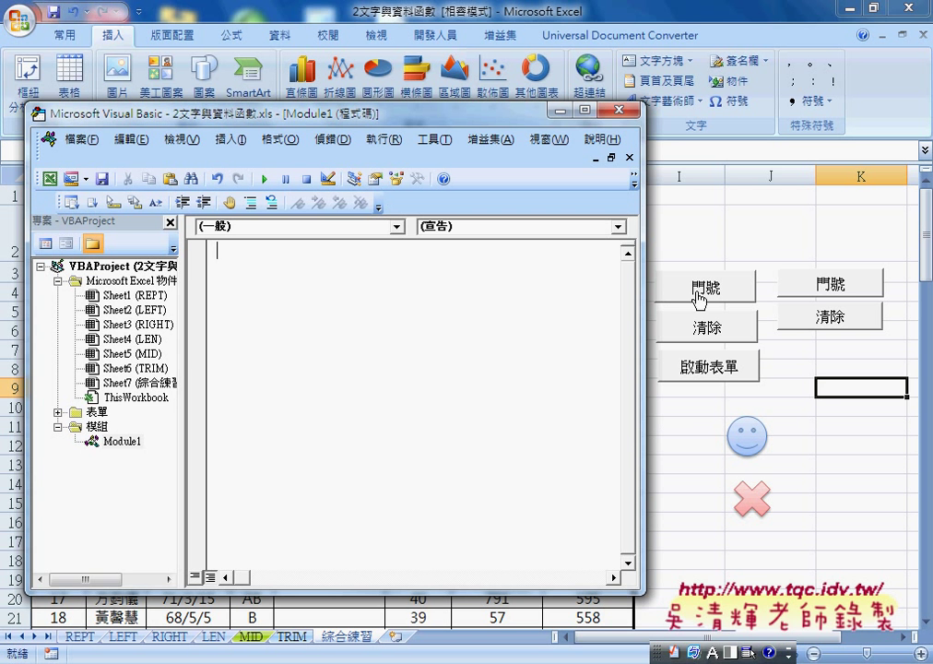
Insert a new empty Public Sub procedure named 門號 via Insert > Procedure
{"action": "left_click", "coordinate": [242, 150]}
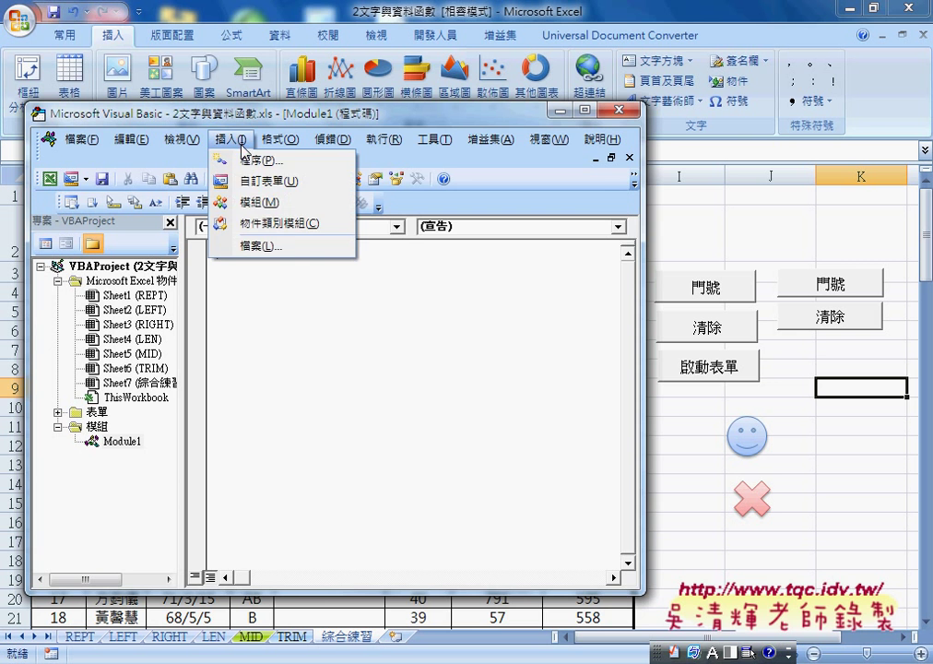
{"action": "left_click", "coordinate": [244, 163]}
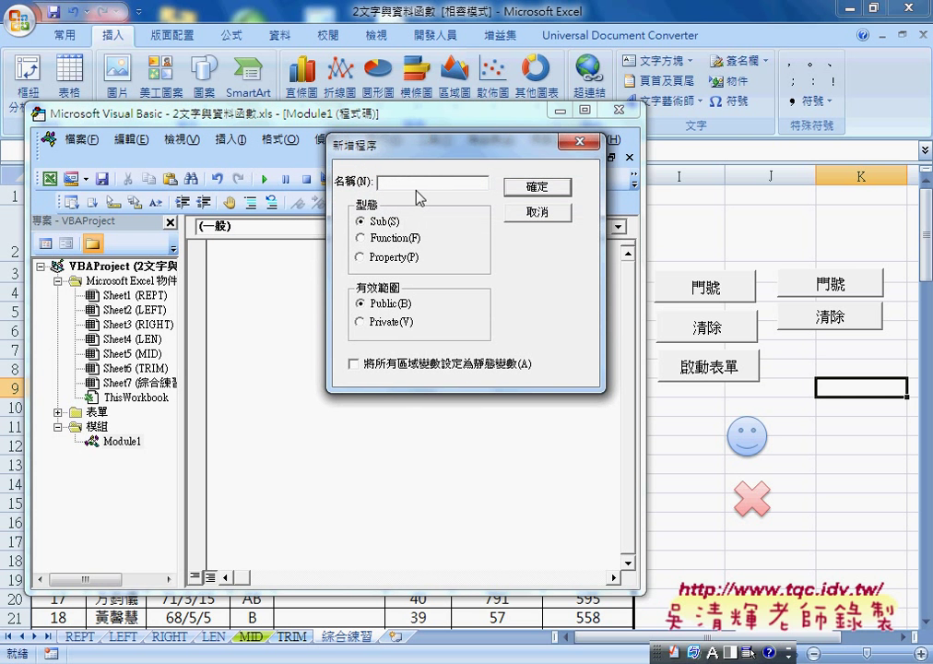
{"action": "type", "text": "門"}
{"action": "type", "text": "號"}
{"action": "key", "text": "Return"}
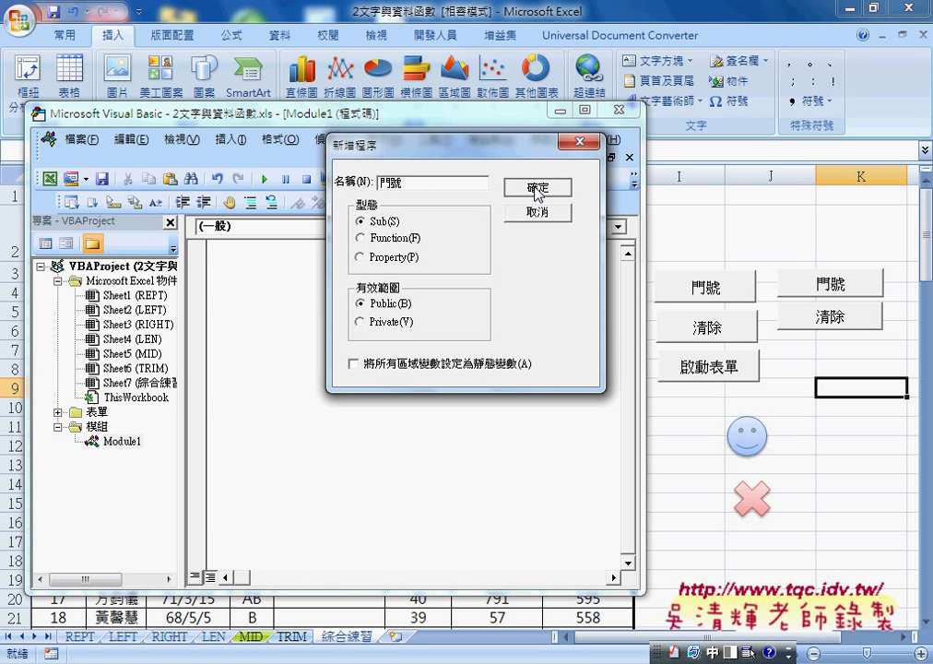
{"action": "left_click", "coordinate": [537, 186]}
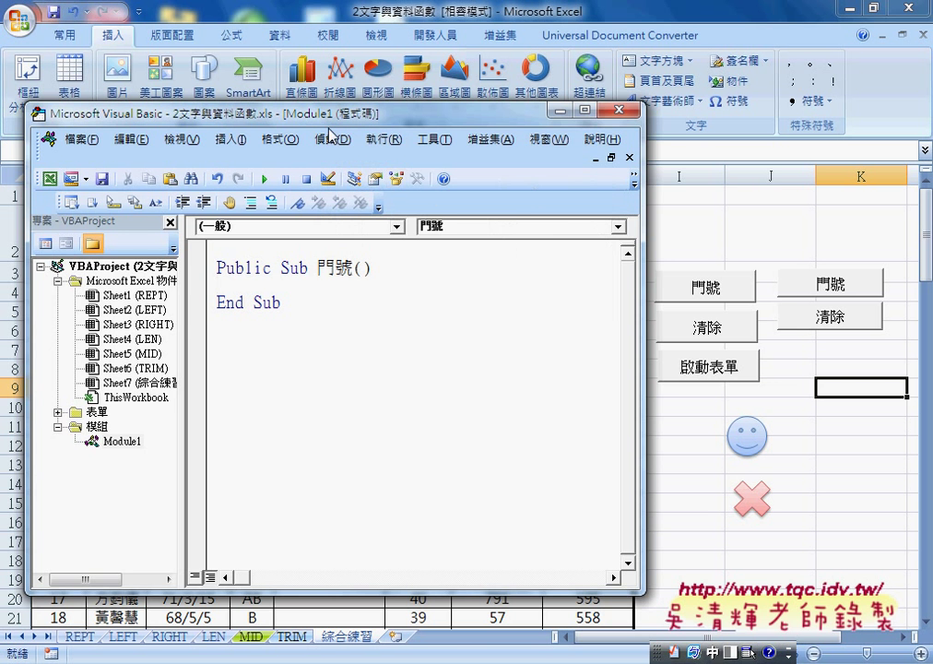
Position the editor beside the student table and indent a blank line inside Sub 門號
{"action": "mouse_move", "coordinate": [329, 118]}
{"action": "left_mouse_down"}
{"action": "mouse_move", "coordinate": [221, 119]}
{"action": "mouse_move", "coordinate": [686, 156]}
{"action": "left_mouse_up"}
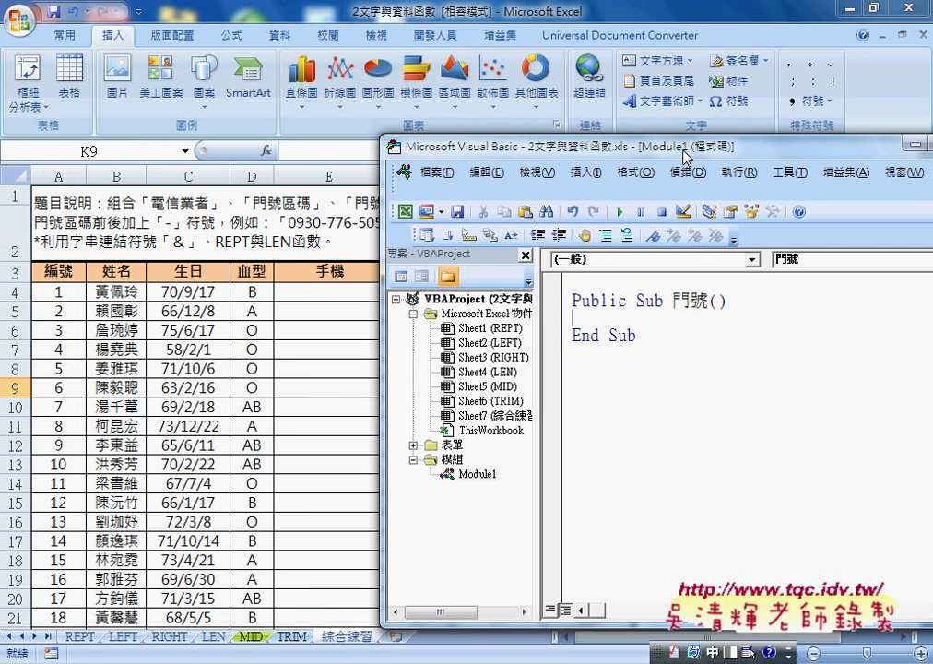
{"action": "left_click", "coordinate": [575, 318]}
{"action": "key", "text": "Tab"}
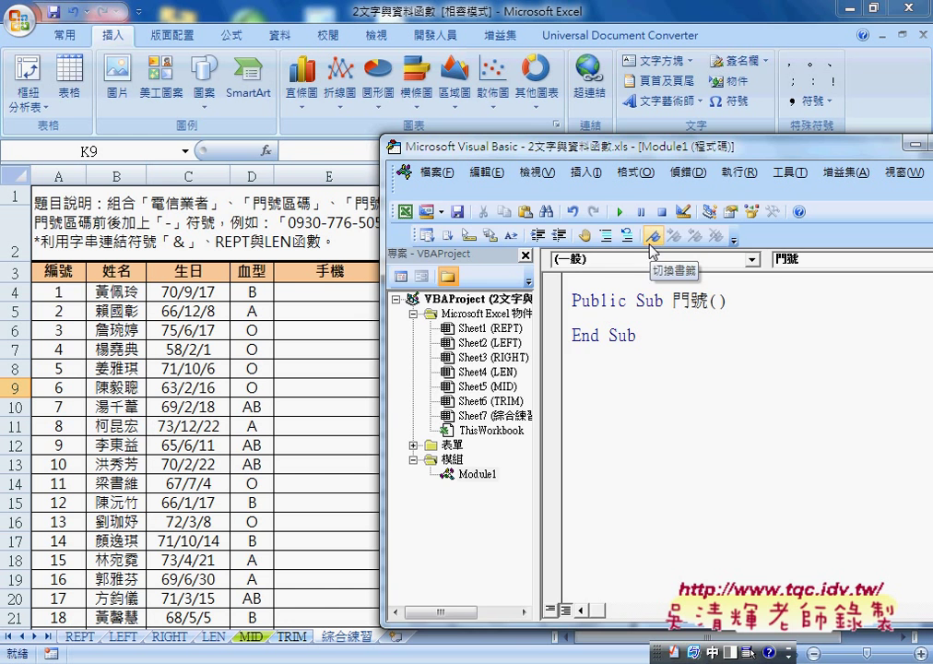
{"action": "left_click_drag", "start_coordinate": [586, 155], "coordinate": [620, 154]}
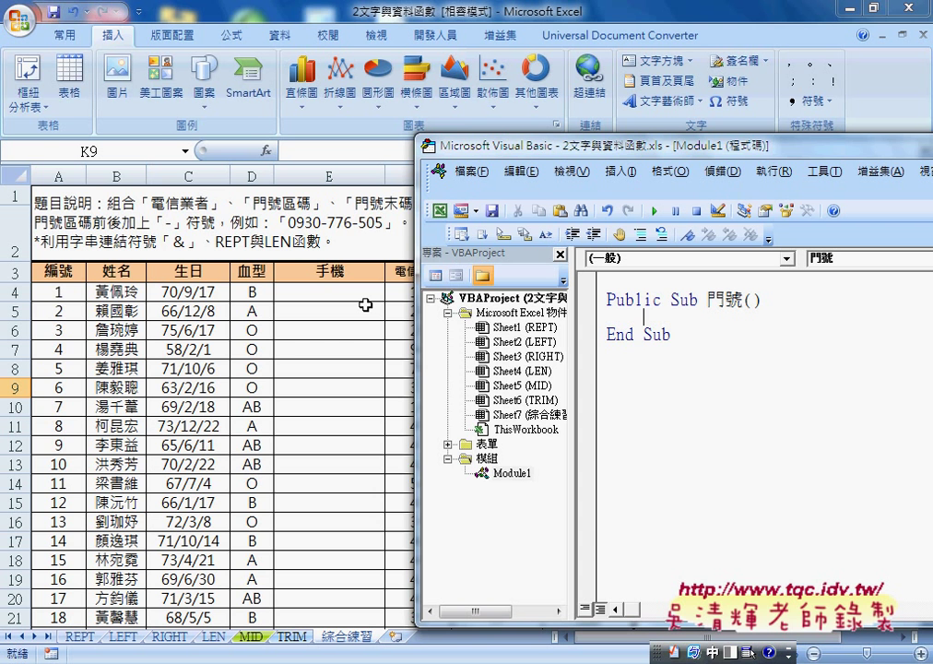
Type cells(4,"E")="09" inside the 門號 procedure, correcting typos along the way
{"action": "type", "text": "ㄒ"}
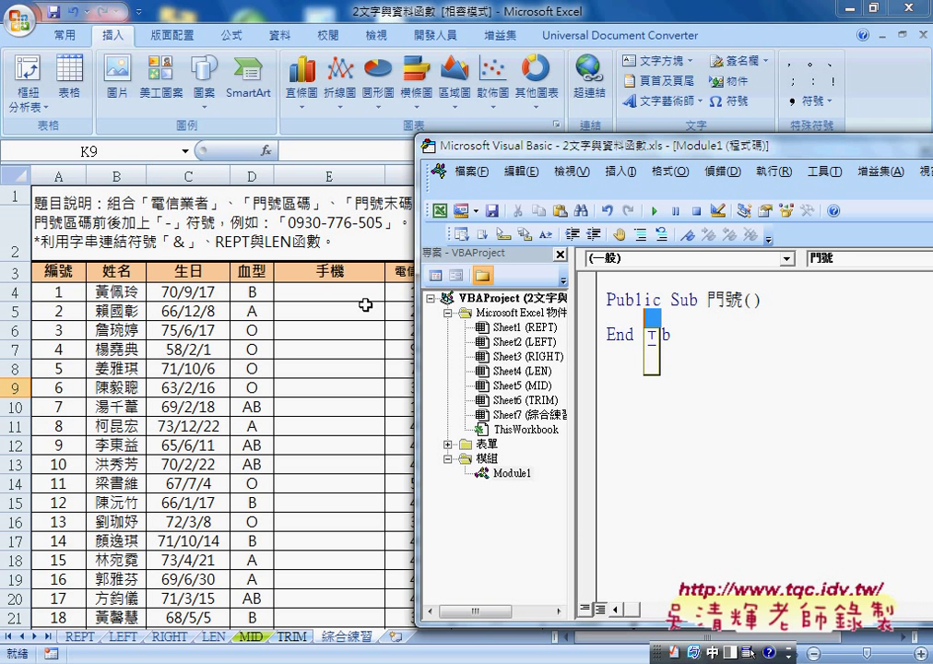
{"action": "key", "text": "Escape"}
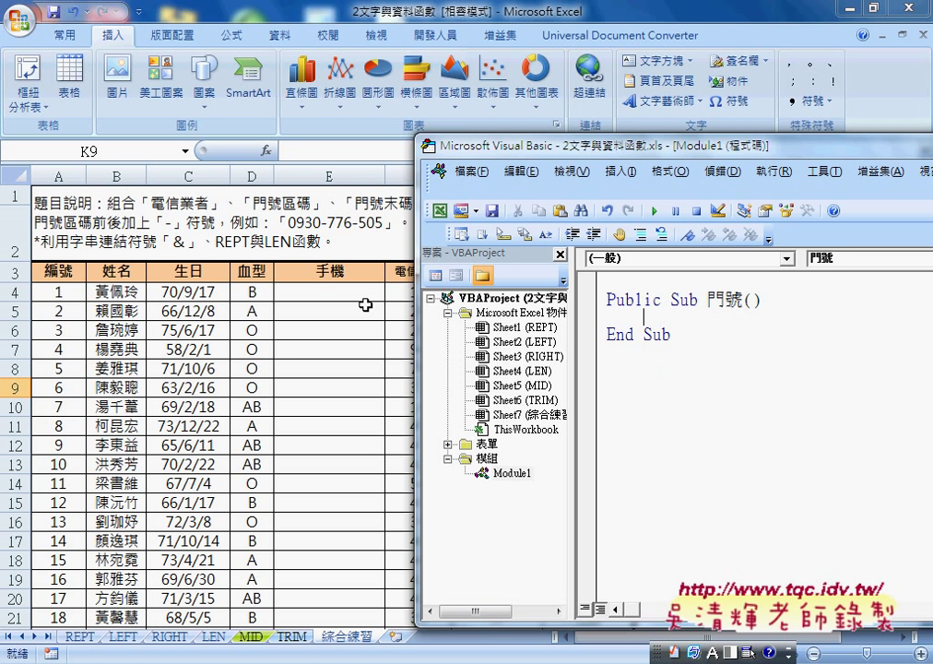
{"action": "type", "text": "cell"}
{"action": "type", "text": "s("}
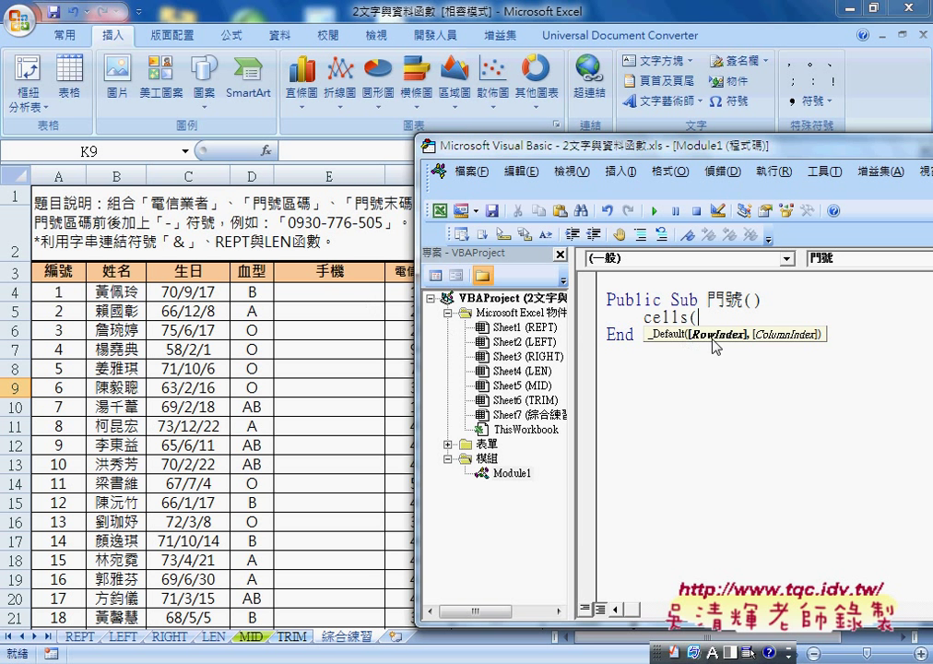
{"action": "type", "text": "4"}
{"action": "type", "text": ",\""}
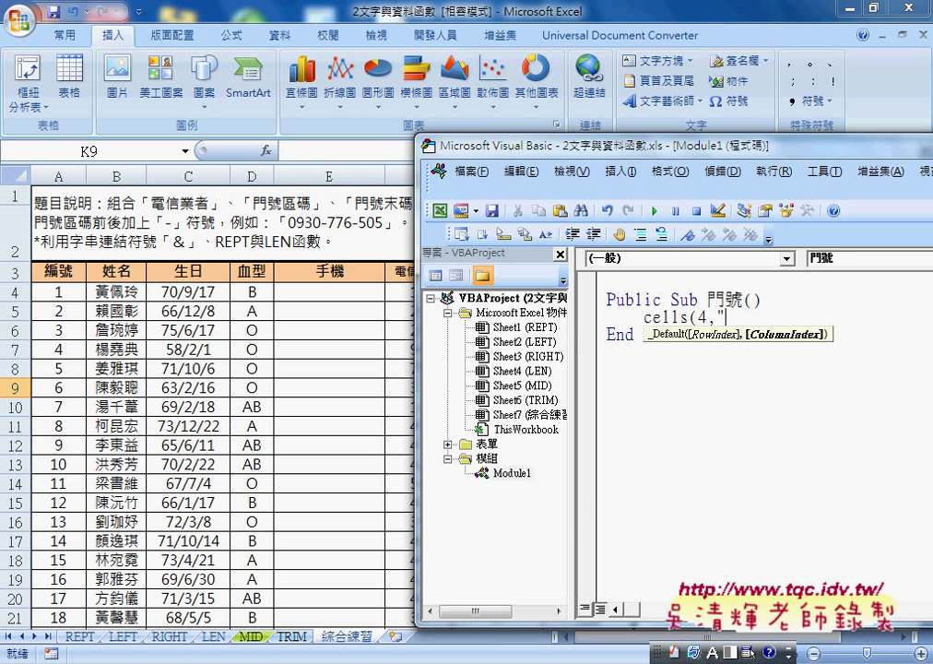
{"action": "key", "text": "BackSpace"}
{"action": "type", "text": "5"}
{"action": "key", "text": "BackSpace"}
{"action": "type", "text": "\""}
{"action": "type", "text": "E"}
{"action": "type", "text": "\")"}
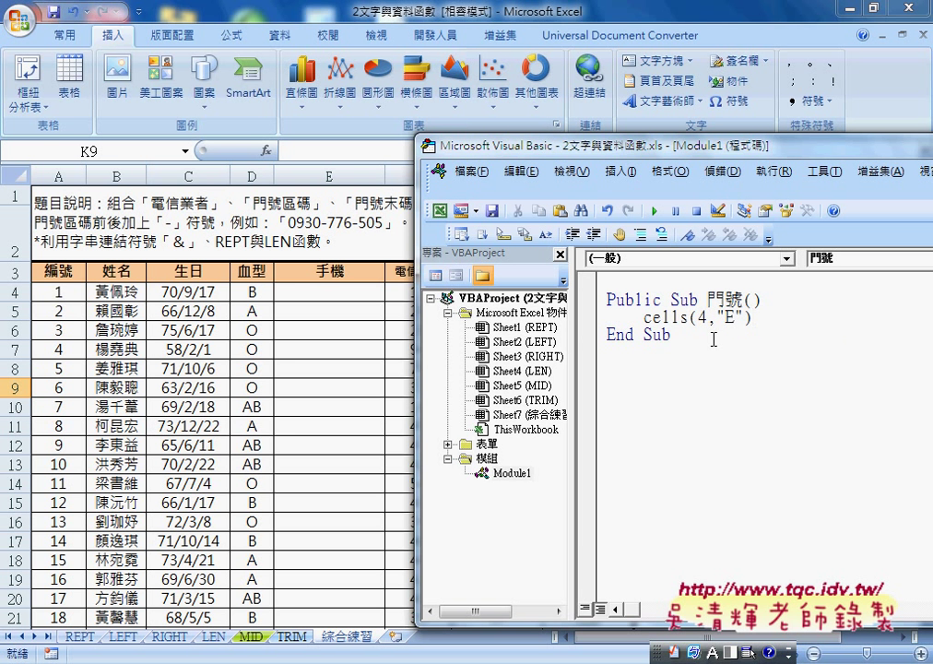
{"action": "type", "text": "="}
{"action": "type", "text": "\"09\""}
Narrow the project list and extend the line with & cells(4,"F") & "-"
{"action": "left_click_drag", "start_coordinate": [570, 352], "coordinate": [527, 352]}
{"action": "left_click_drag", "start_coordinate": [556, 156], "coordinate": [232, 135]}
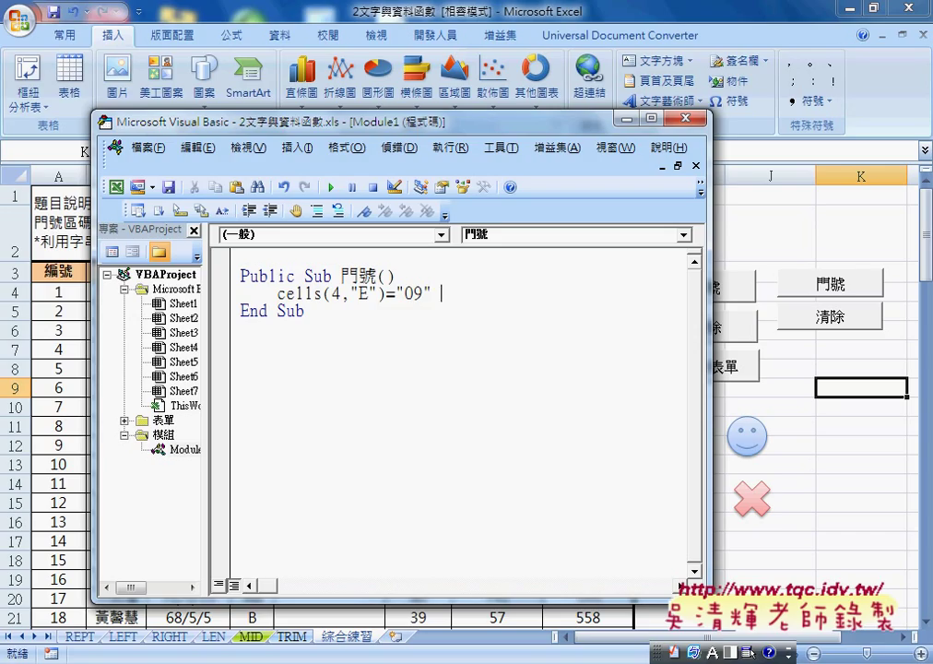
{"action": "type", "text": "&"}
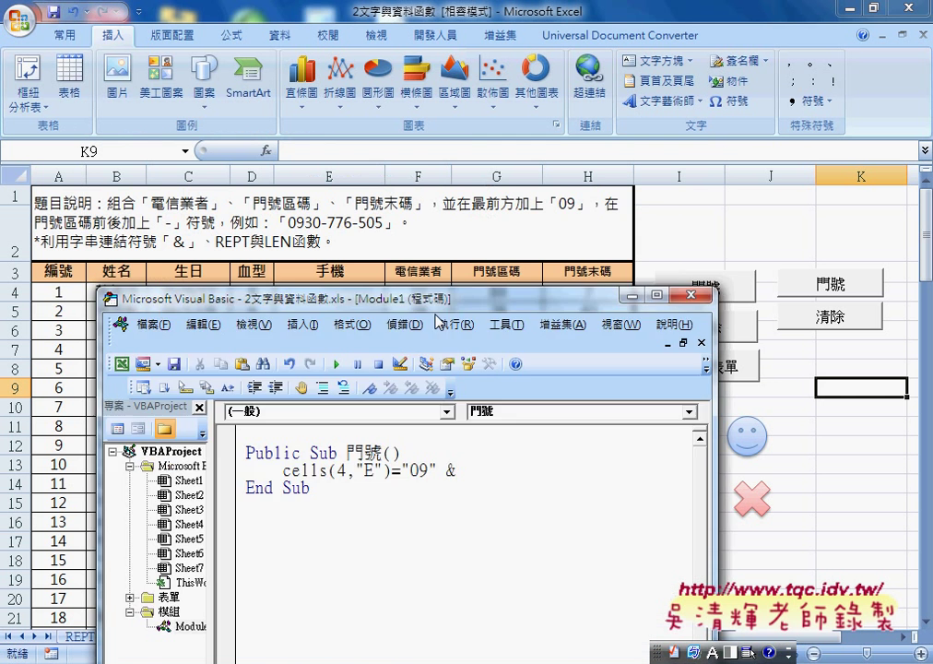
{"action": "left_click_drag", "start_coordinate": [437, 115], "coordinate": [446, 353]}
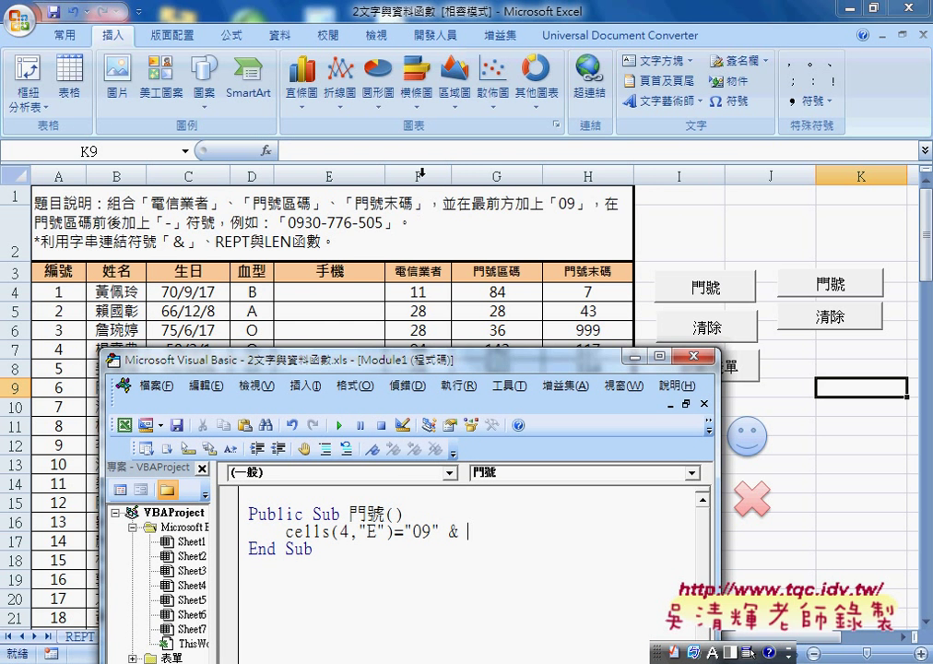
{"action": "left_click_drag", "start_coordinate": [393, 532], "coordinate": [286, 532]}
{"action": "key", "text": "ctrl+c"}
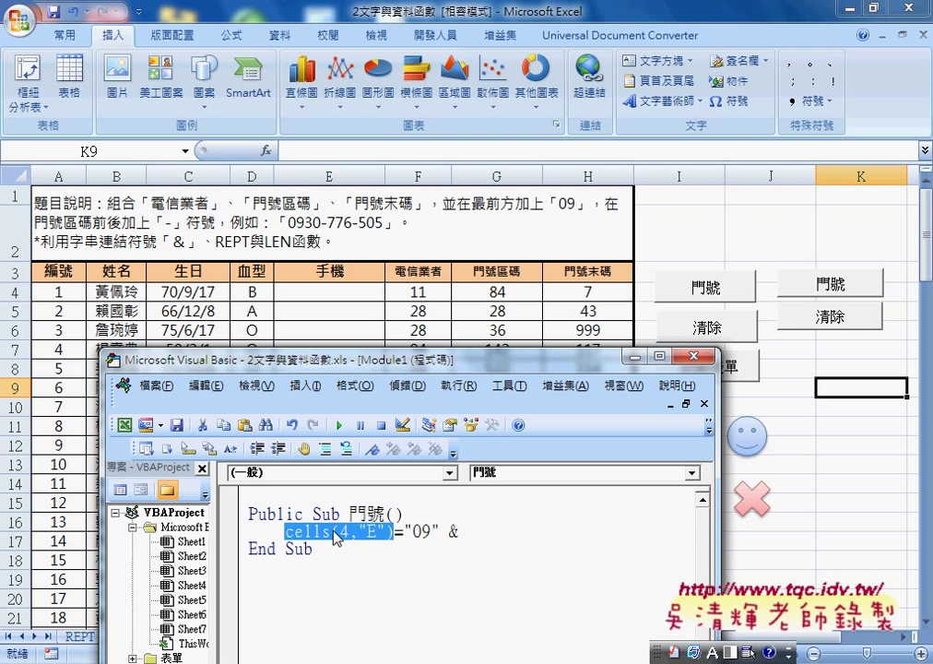
{"action": "left_click", "coordinate": [481, 533]}
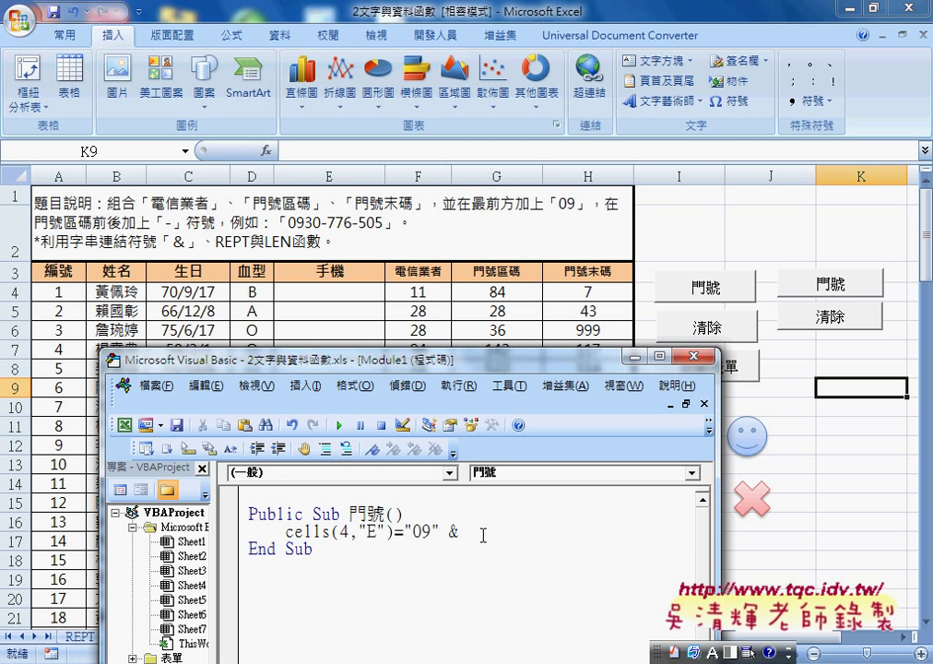
{"action": "key", "text": "ctrl+v"}
{"action": "double_click", "coordinate": [553, 532]}
{"action": "type", "text": "F"}
{"action": "left_click", "coordinate": [577, 532]}
{"action": "type", "text": "& "}
{"action": "type", "text": "\""}
{"action": "type", "text": "-\""}
Run the 門號 macro to test E4, then reposition and widen the editor to show rows 4–6
{"action": "left_click", "coordinate": [335, 531]}
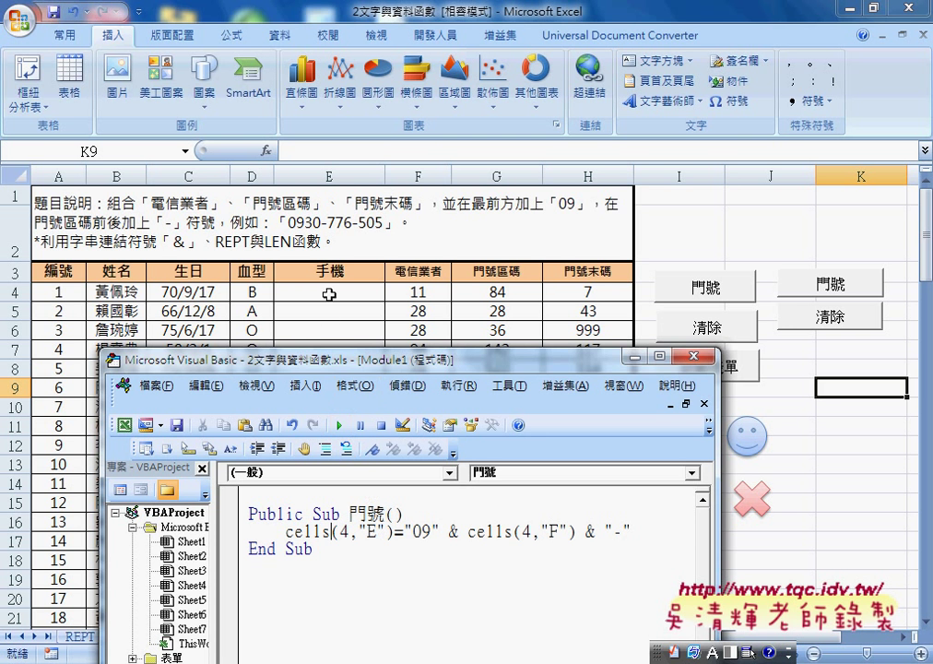
{"action": "left_click", "coordinate": [340, 425]}
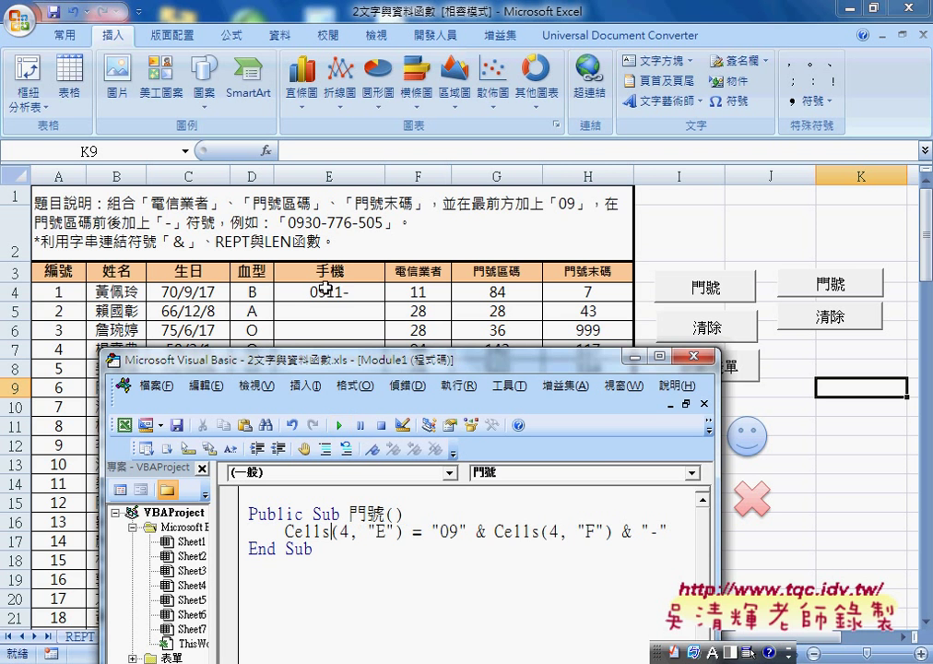
{"action": "left_click_drag", "start_coordinate": [424, 366], "coordinate": [328, 301]}
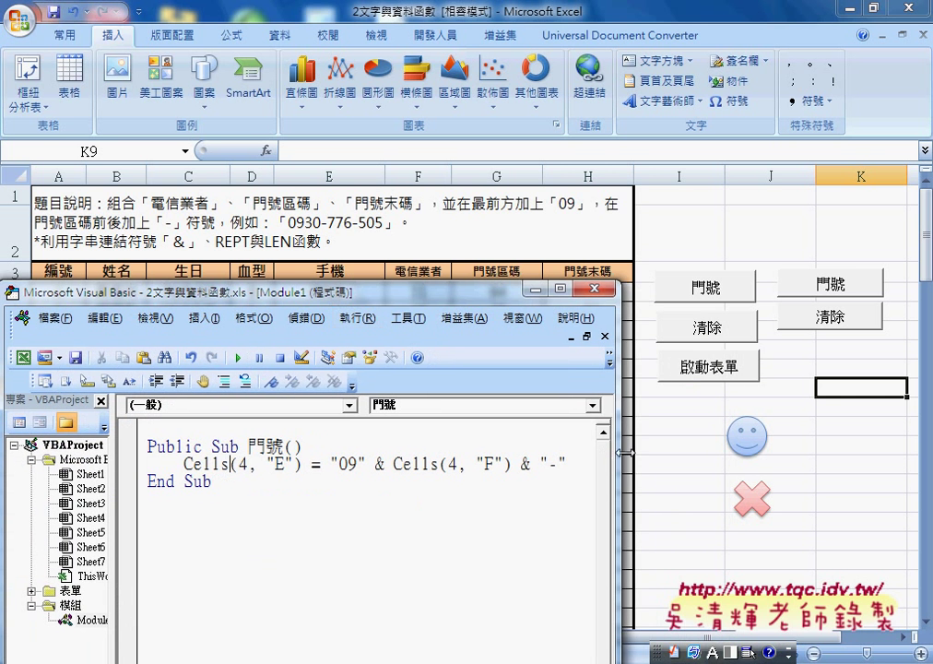
{"action": "left_click_drag", "start_coordinate": [623, 452], "coordinate": [771, 452]}
{"action": "left_click_drag", "start_coordinate": [503, 299], "coordinate": [519, 363]}
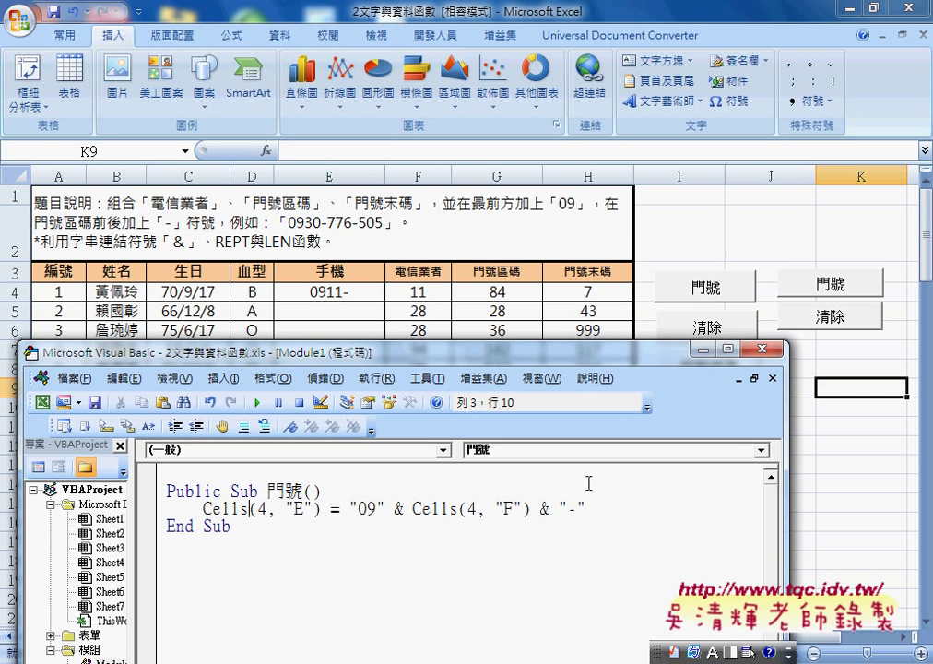
Append & Cells(4,"G") to the statement and run the macro to check E4
{"action": "left_click", "coordinate": [604, 507]}
{"action": "type", "text": "&"}
{"action": "left_click_drag", "start_coordinate": [532, 508], "coordinate": [413, 508]}
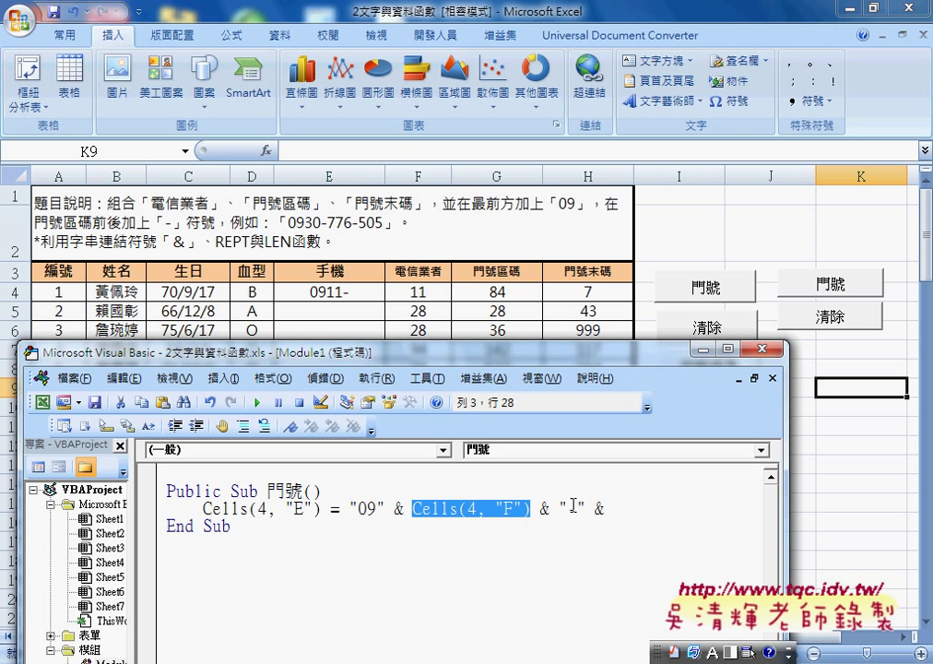
{"action": "left_click", "coordinate": [616, 508]}
{"action": "type", "text": "Cells(4, \"F\")"}
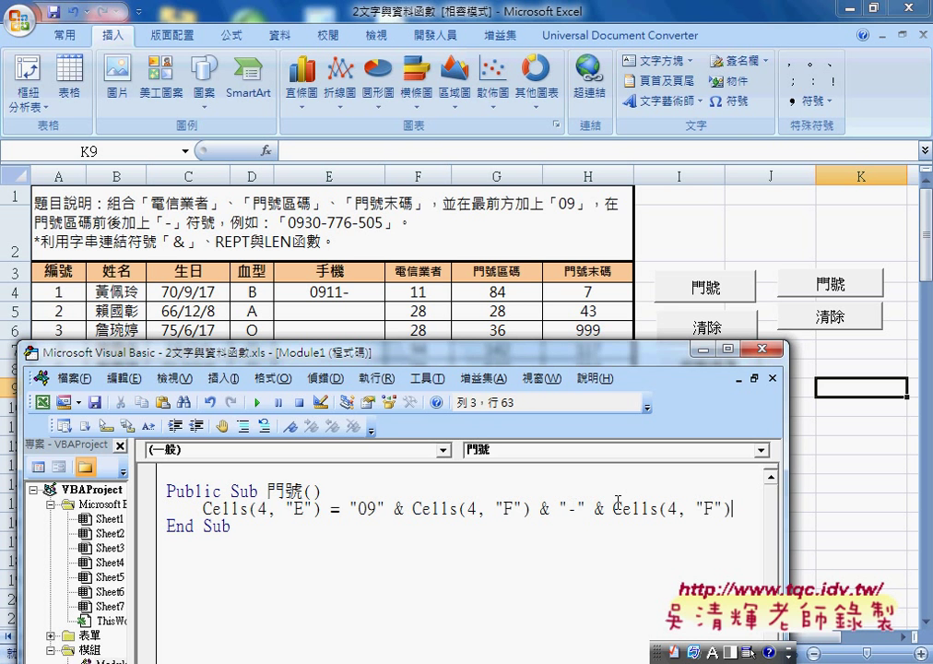
{"action": "key", "text": "Left"}
{"action": "key", "text": "Left"}
{"action": "key", "text": "Left"}
{"action": "key", "text": "Delete"}
{"action": "type", "text": "G"}
{"action": "left_click", "coordinate": [262, 406]}
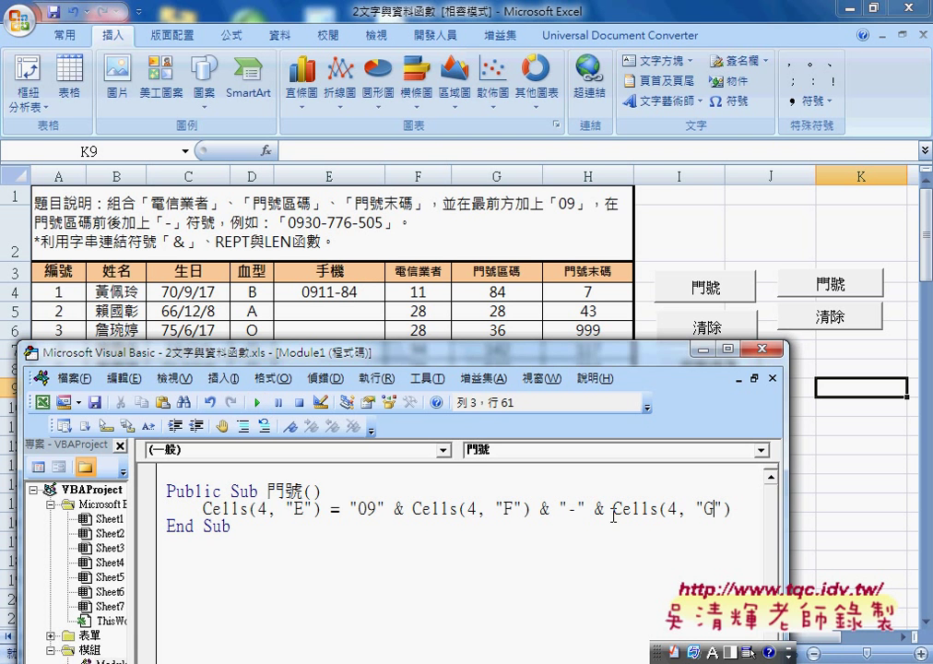
Wrap the column G reference as Format(Cells(4,"G"),"000") for three digits
{"action": "left_click_drag", "start_coordinate": [612, 508], "coordinate": [730, 510]}
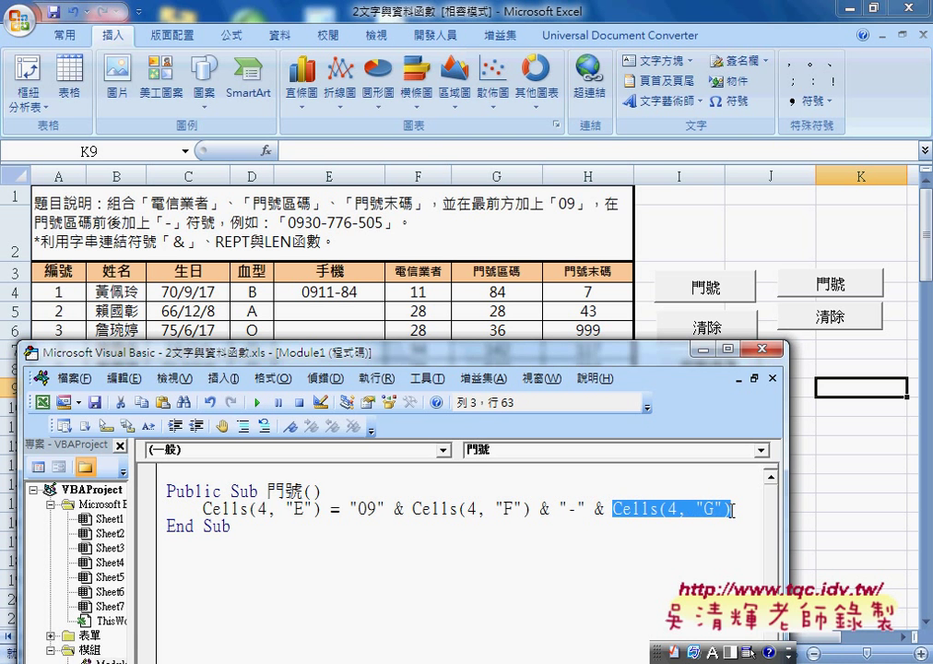
{"action": "left_click", "coordinate": [612, 509]}
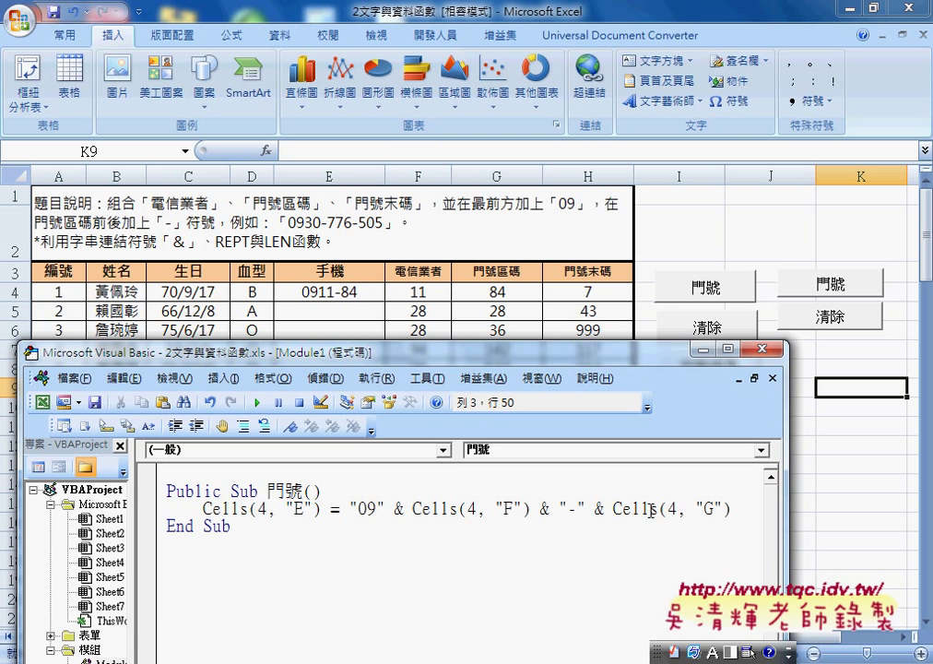
{"action": "type", "text": "for"}
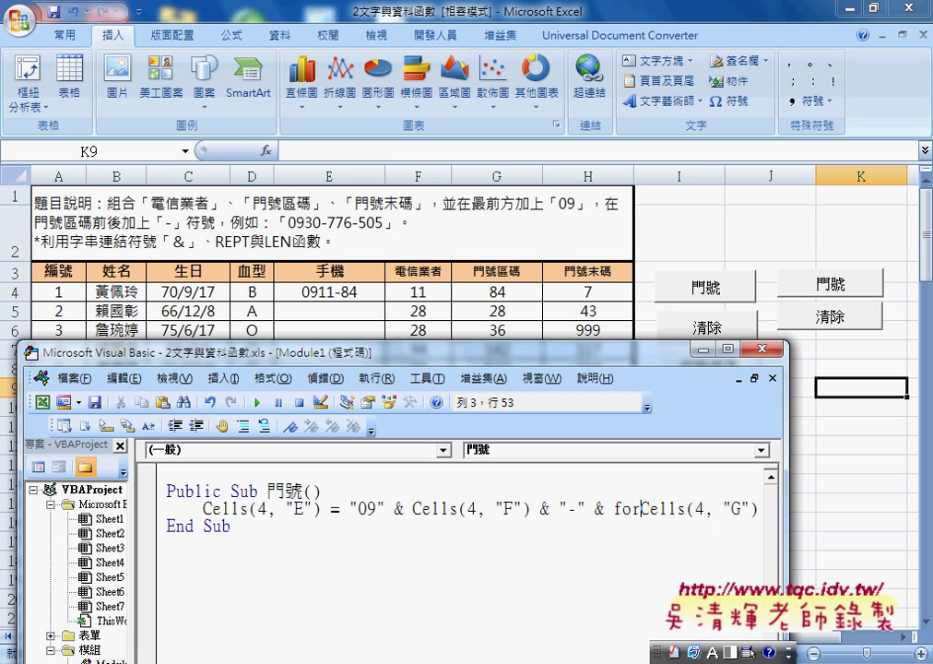
{"action": "type", "text": "mat"}
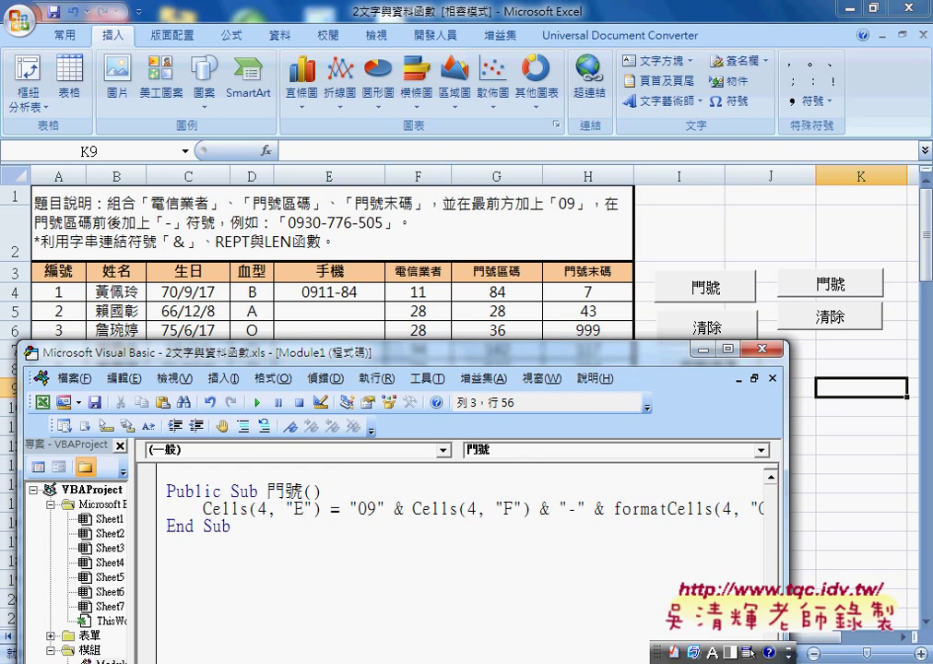
{"action": "type", "text": "("}
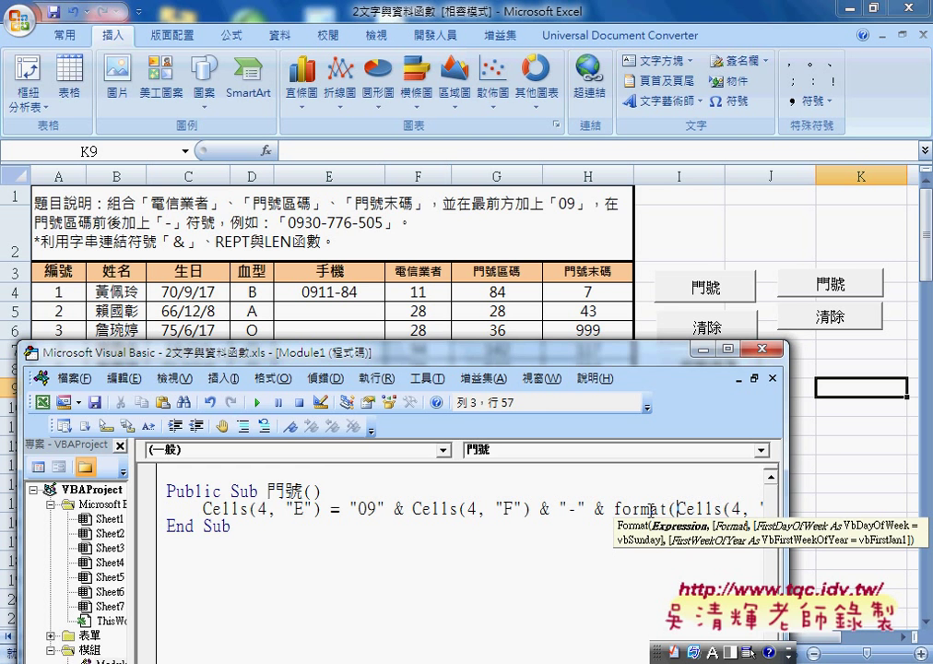
{"action": "key", "text": "End"}
{"action": "type", "text": ","}
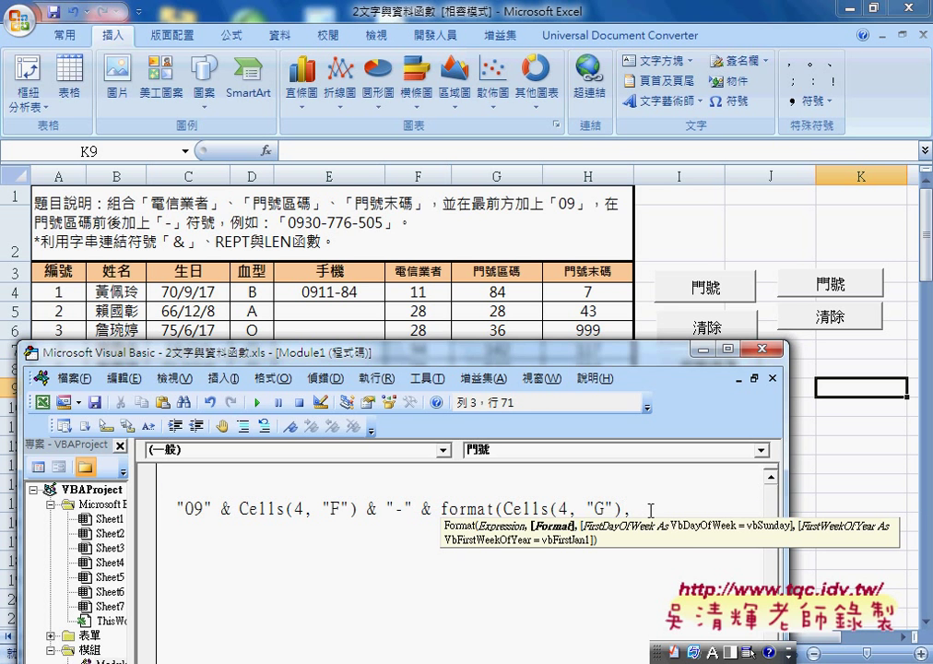
{"action": "type", "text": "\"000"}
{"action": "type", "text": "\")"}
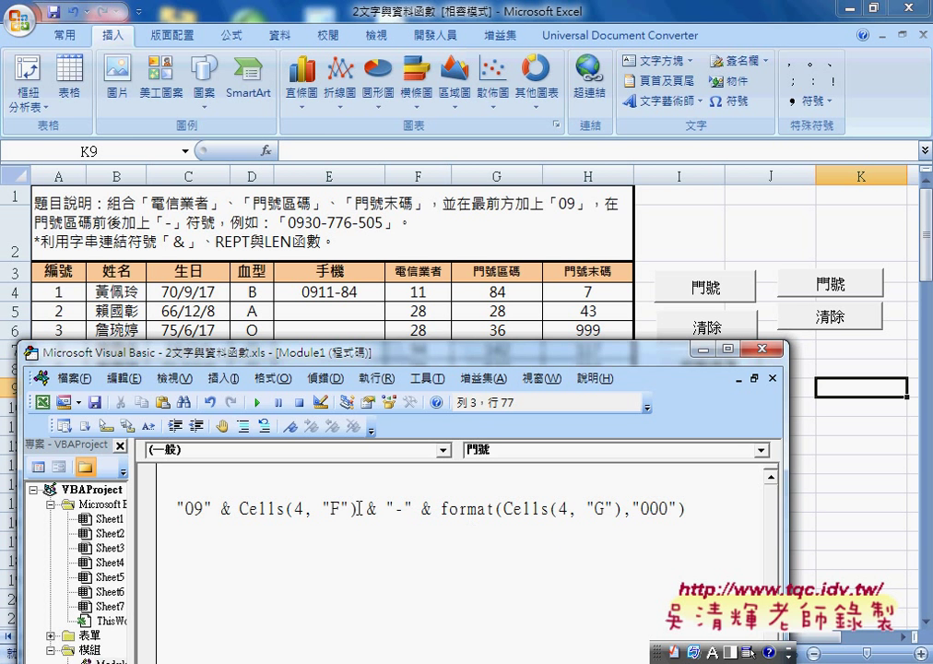
{"action": "mouse_move", "coordinate": [359, 509]}
{"action": "left_mouse_down"}
{"action": "mouse_move", "coordinate": [634, 521]}
{"action": "mouse_move", "coordinate": [816, 513]}
{"action": "left_mouse_up"}
{"action": "key", "text": "ctrl+c"}
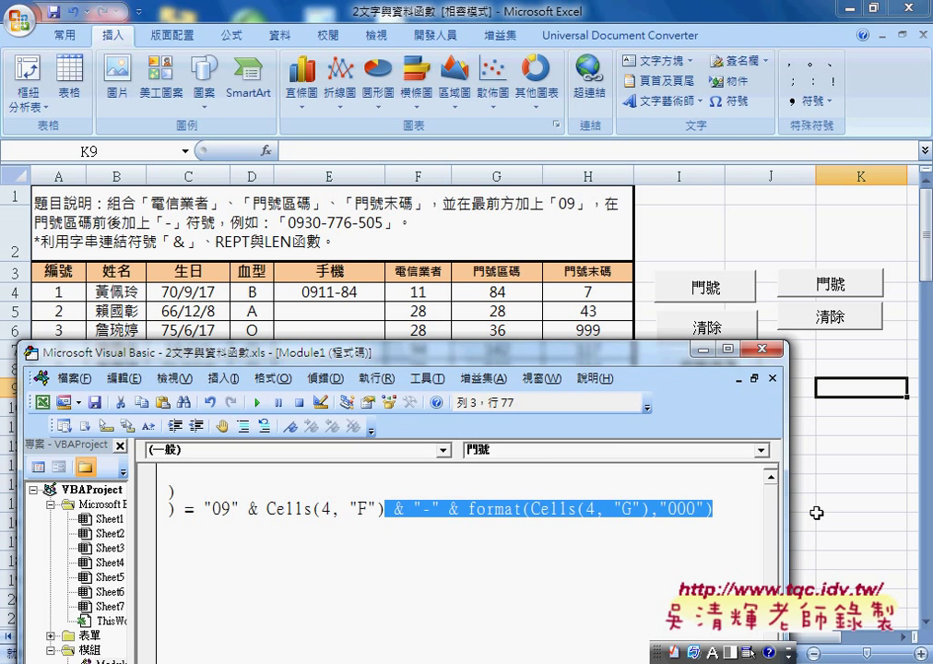
{"action": "left_click", "coordinate": [735, 509]}
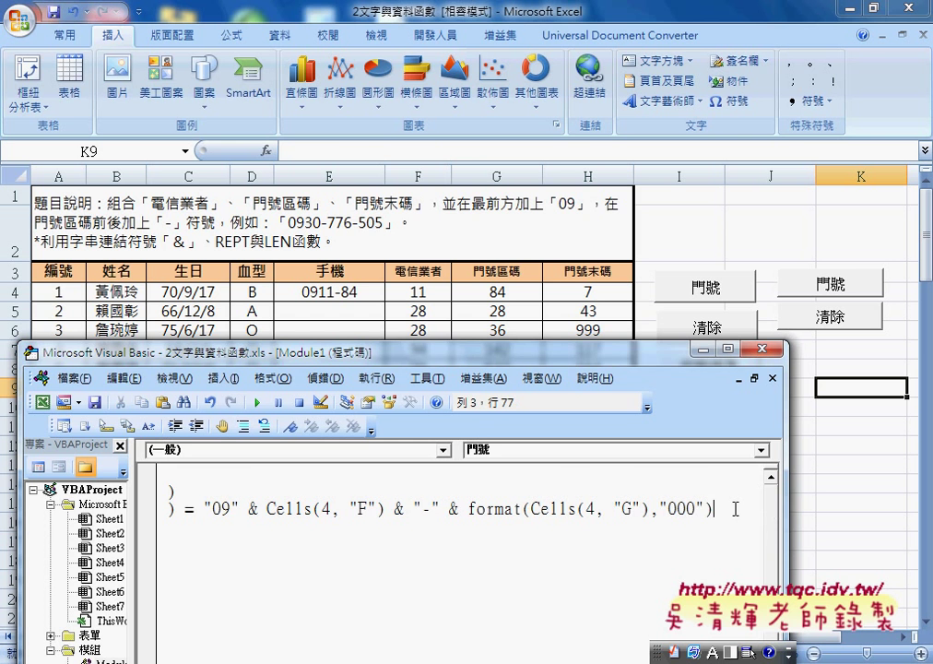
{"action": "key", "text": "ctrl+v"}
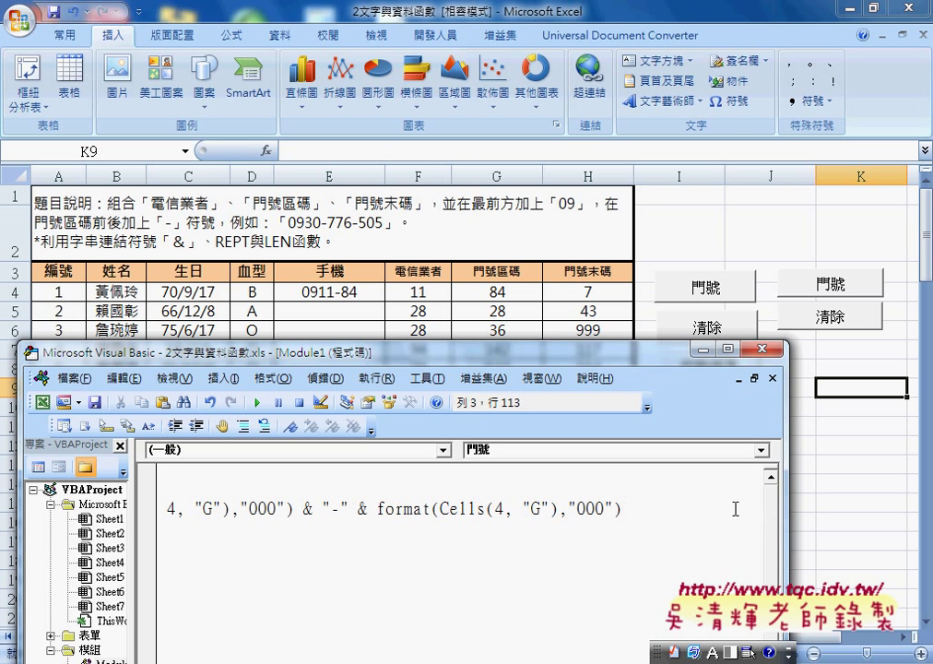
{"action": "left_click_drag", "start_coordinate": [539, 509], "coordinate": [531, 509]}
{"action": "type", "text": "H"}
{"action": "left_click", "coordinate": [259, 403]}
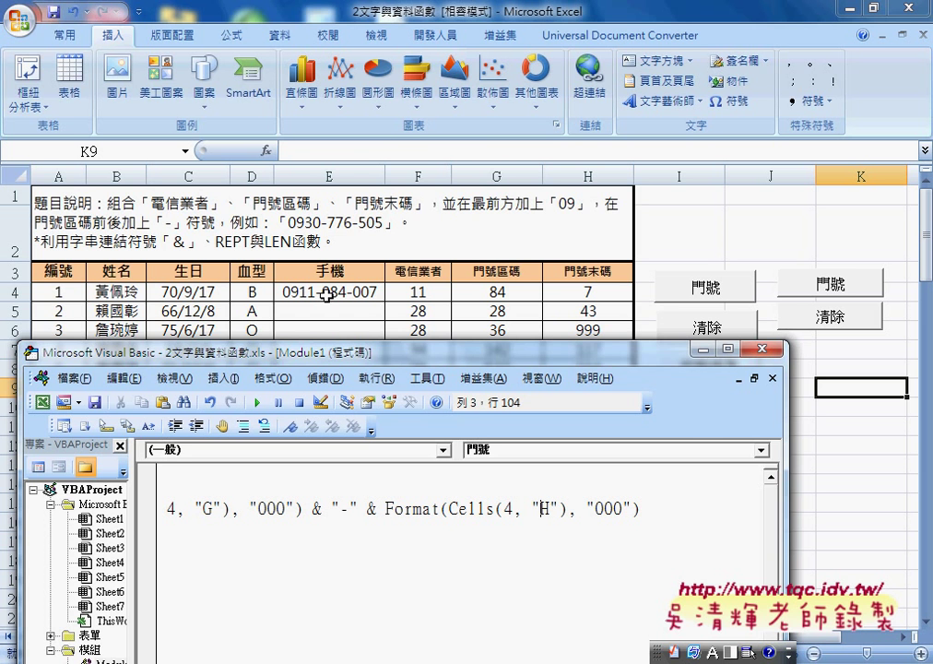
Maximize the editor and add a For i=4 to 103 … Next loop after the phone-number line
{"action": "left_click", "coordinate": [728, 349]}
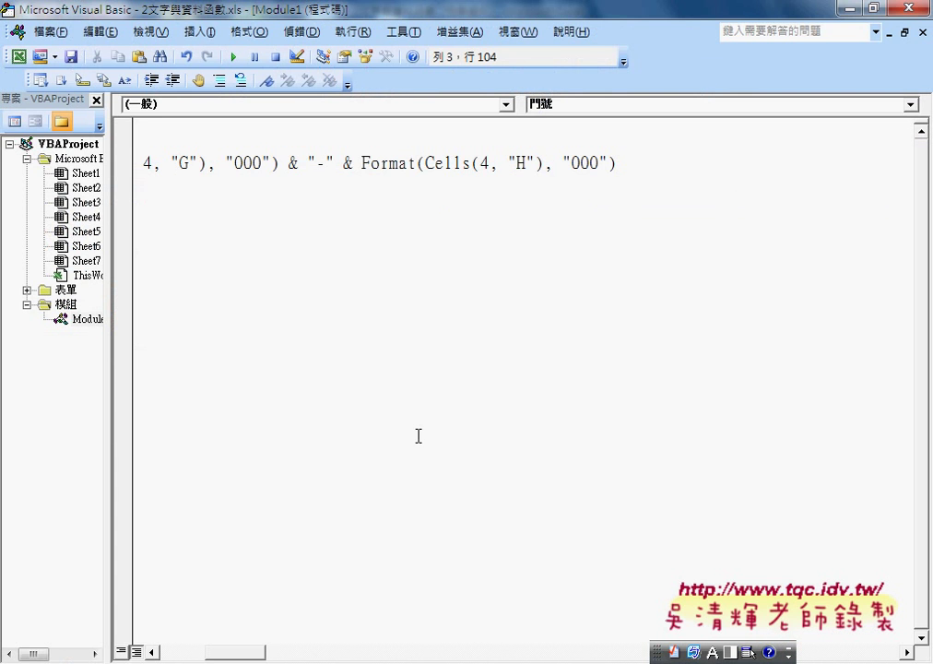
{"action": "left_click_drag", "start_coordinate": [231, 653], "coordinate": [183, 658]}
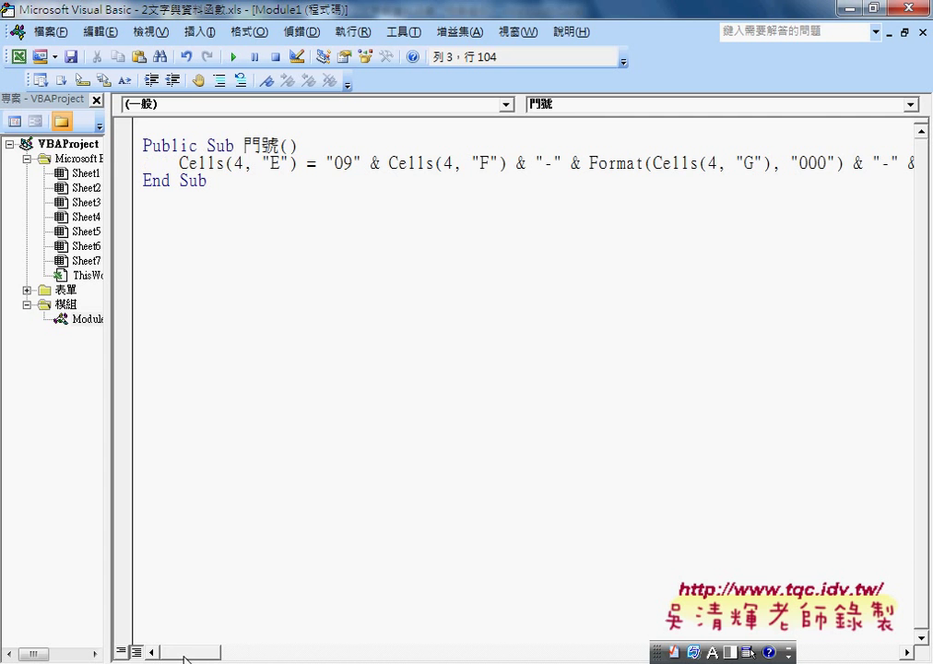
{"action": "double_click", "coordinate": [241, 163]}
{"action": "left_click", "coordinate": [316, 158]}
{"action": "key", "text": "End"}
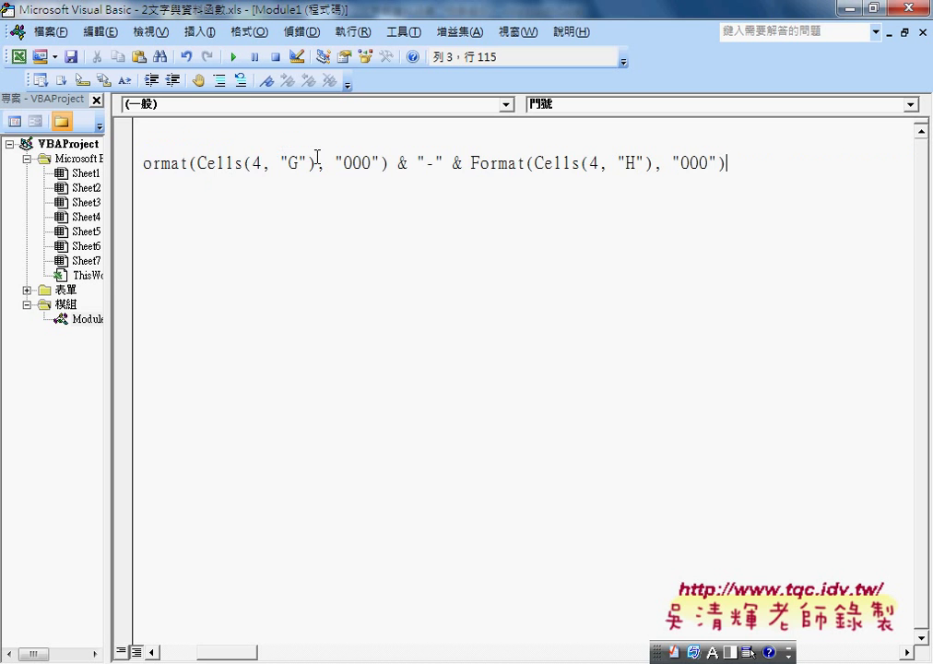
{"action": "key", "text": "Return"}
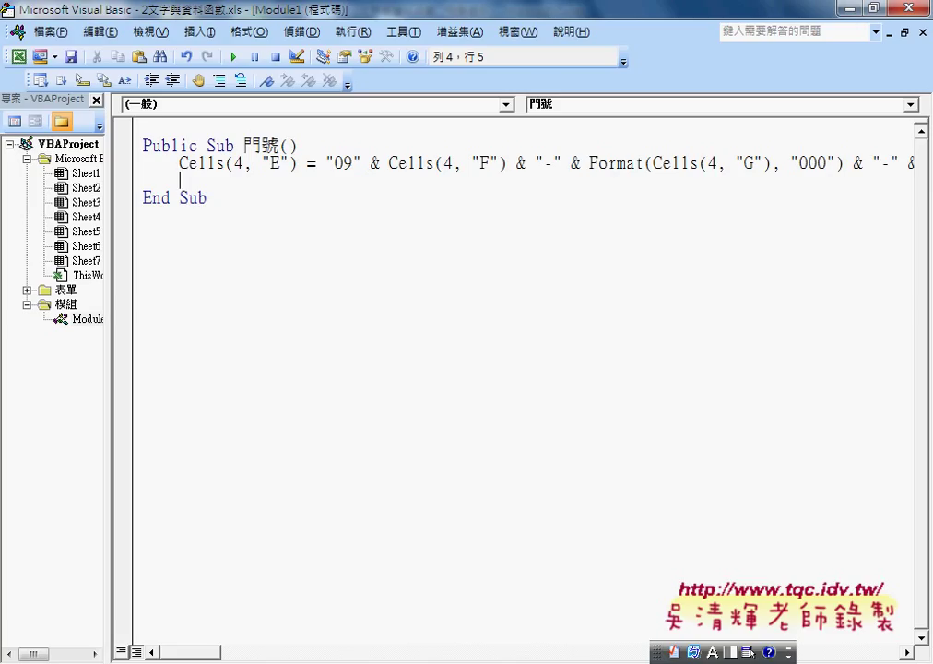
{"action": "type", "text": "for "}
{"action": "type", "text": "i"}
{"action": "type", "text": "=4"}
{"action": "type", "text": " t"}
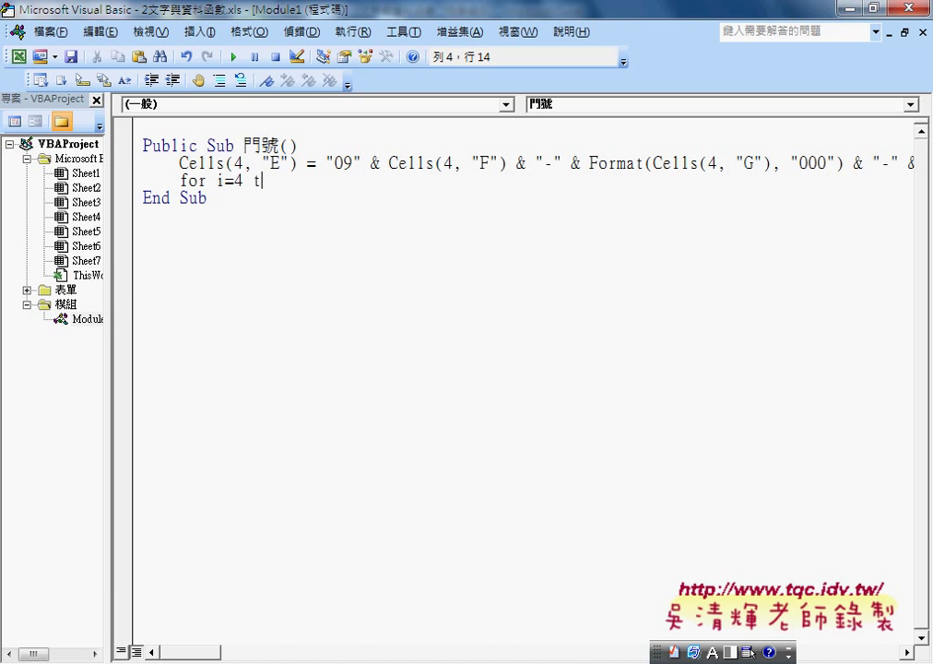
{"action": "type", "text": "o 1"}
{"action": "type", "text": "03"}
{"action": "key", "text": "Return"}
{"action": "key", "text": "Return"}
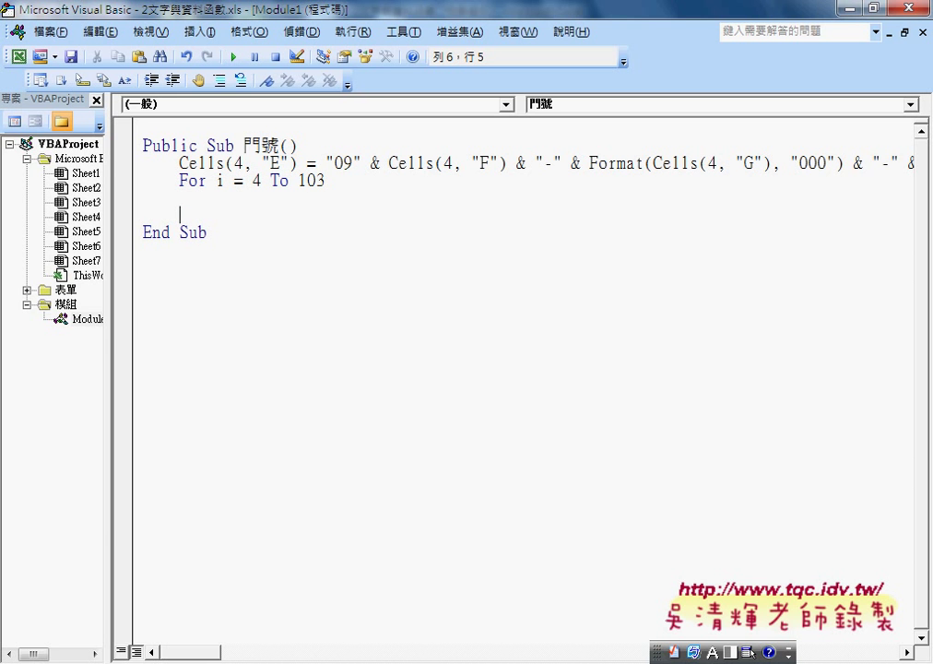
{"action": "type", "text": "nex"}
{"action": "type", "text": "t"}
{"action": "double_click", "coordinate": [256, 181]}
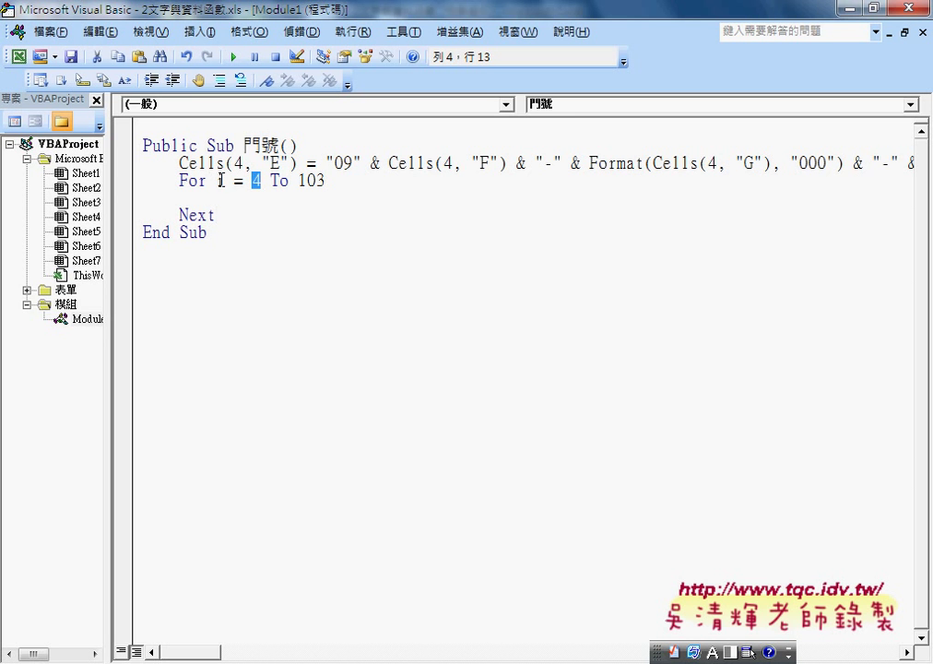
{"action": "double_click", "coordinate": [220, 180]}
Move the phone-number statement inside the For loop and indent it
{"action": "left_click", "coordinate": [145, 162]}
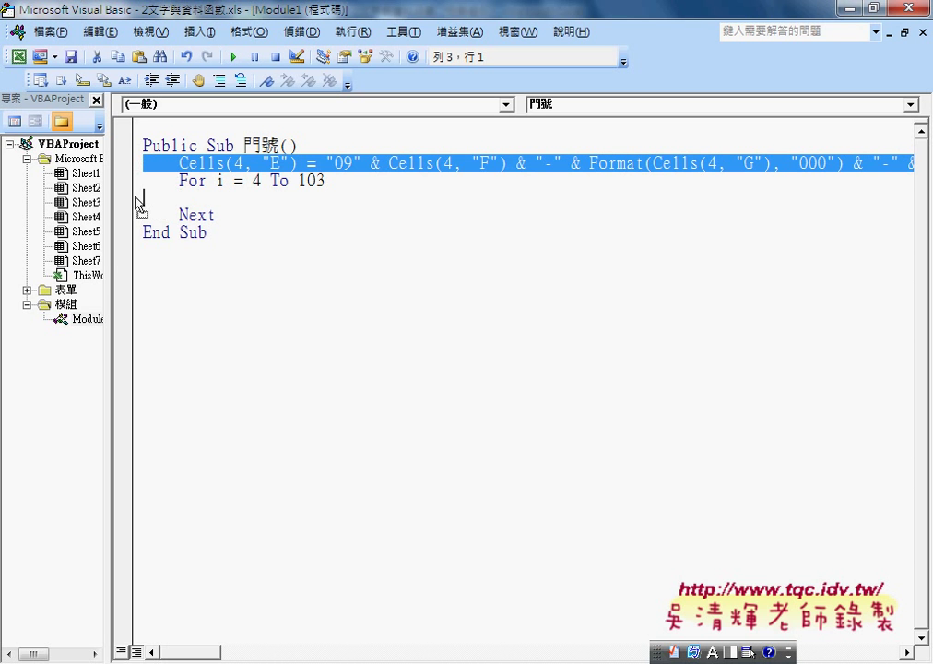
{"action": "left_click_drag", "start_coordinate": [183, 194], "coordinate": [138, 199]}
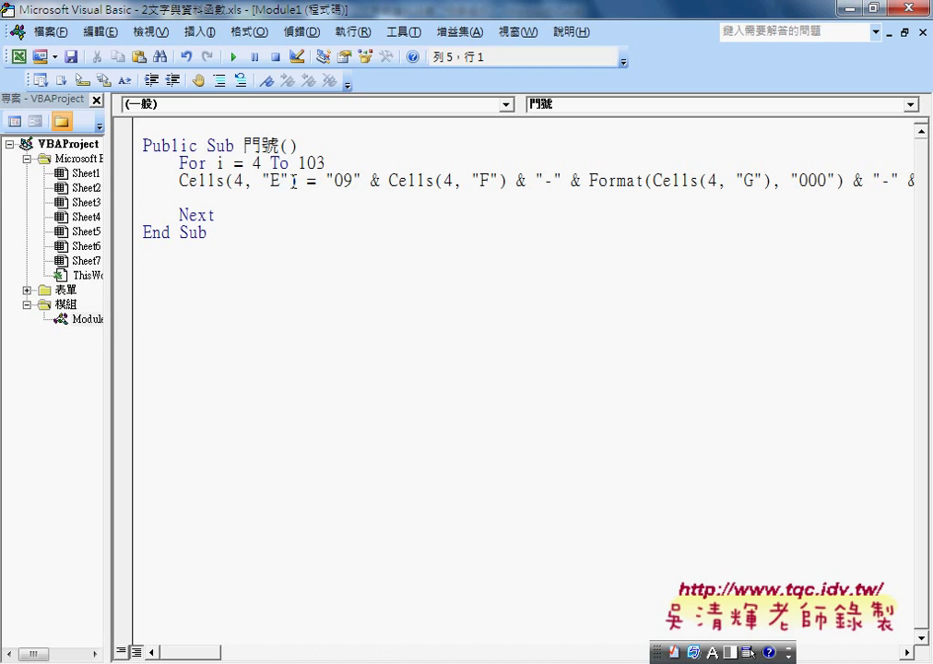
{"action": "left_click", "coordinate": [153, 179]}
{"action": "key", "text": "Tab"}
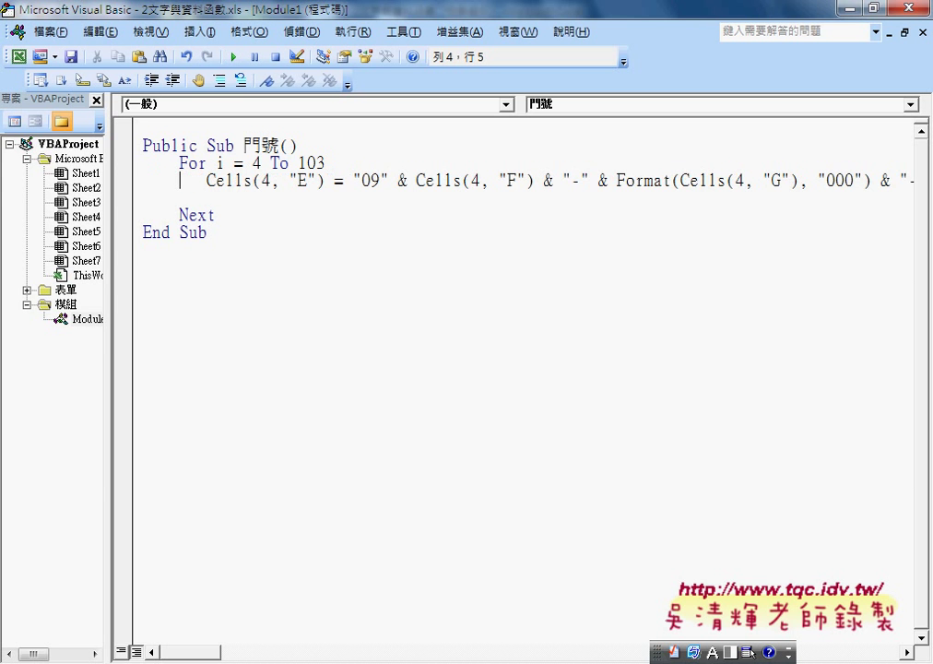
{"action": "key", "text": "End"}
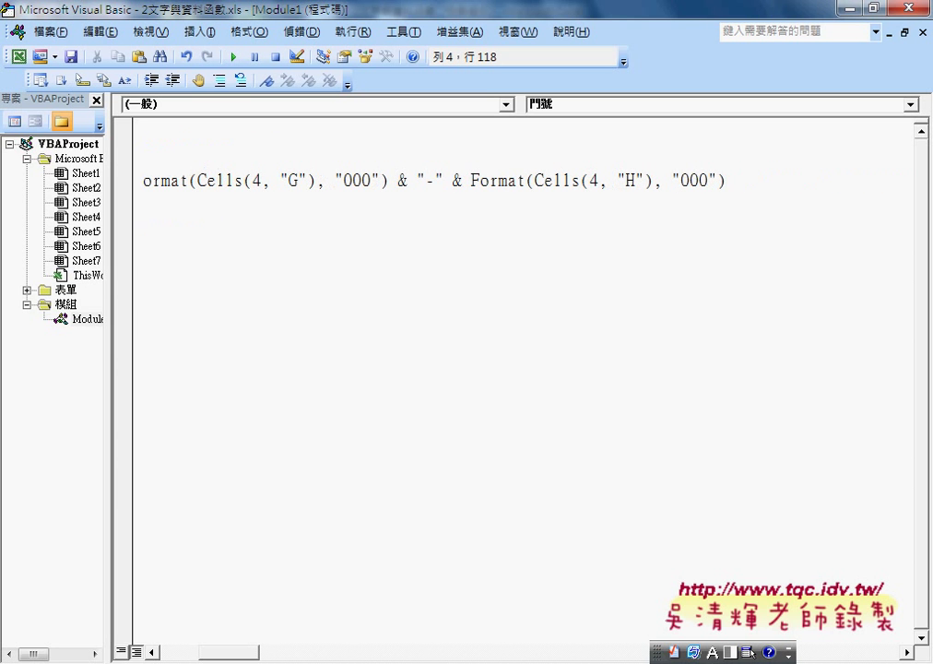
{"action": "left_click", "coordinate": [225, 180]}
{"action": "key", "text": "shift+Home"}
Replace row 4 with i in the E, F, G and H references, then restore the editor window
{"action": "double_click", "coordinate": [264, 181]}
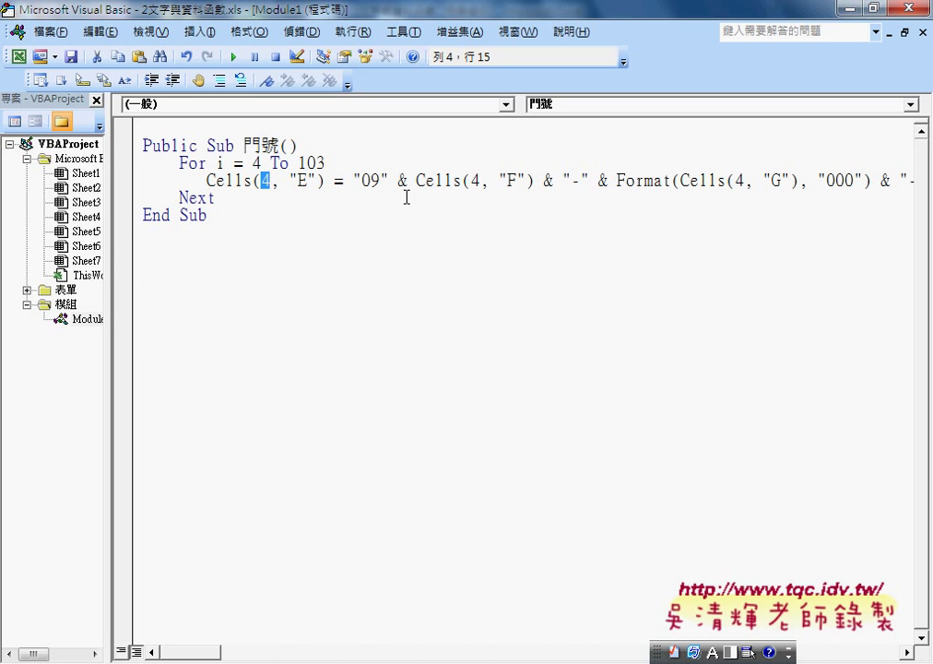
{"action": "type", "text": "i"}
{"action": "double_click", "coordinate": [475, 180]}
{"action": "type", "text": "i"}
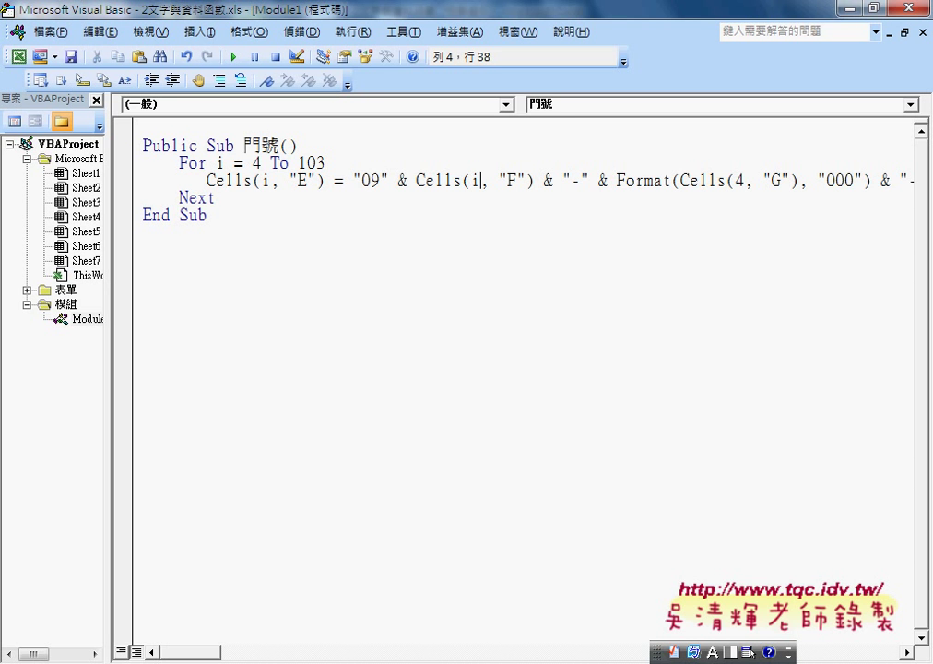
{"action": "double_click", "coordinate": [739, 181]}
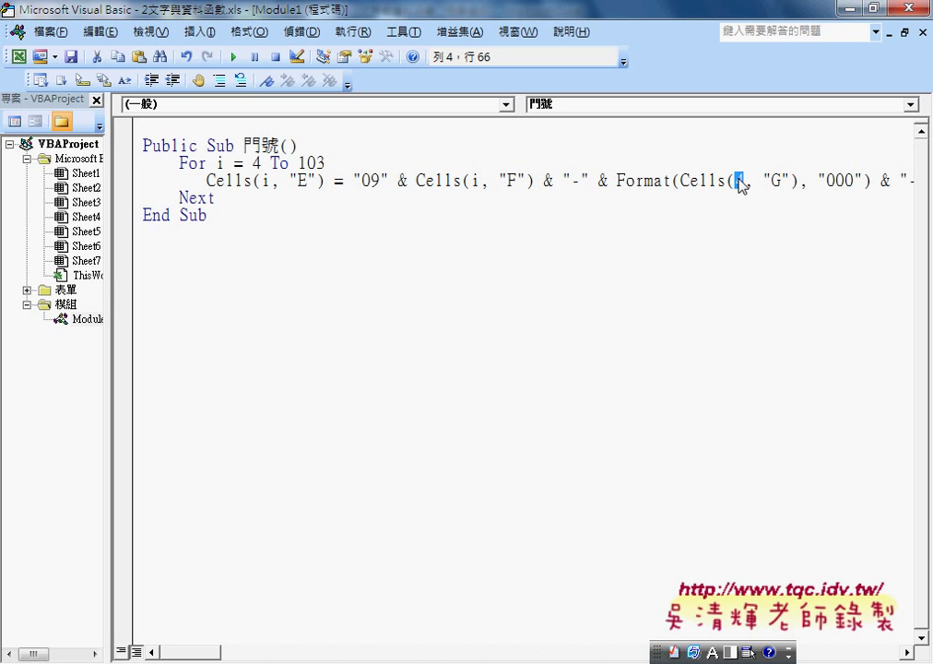
{"action": "type", "text": "i"}
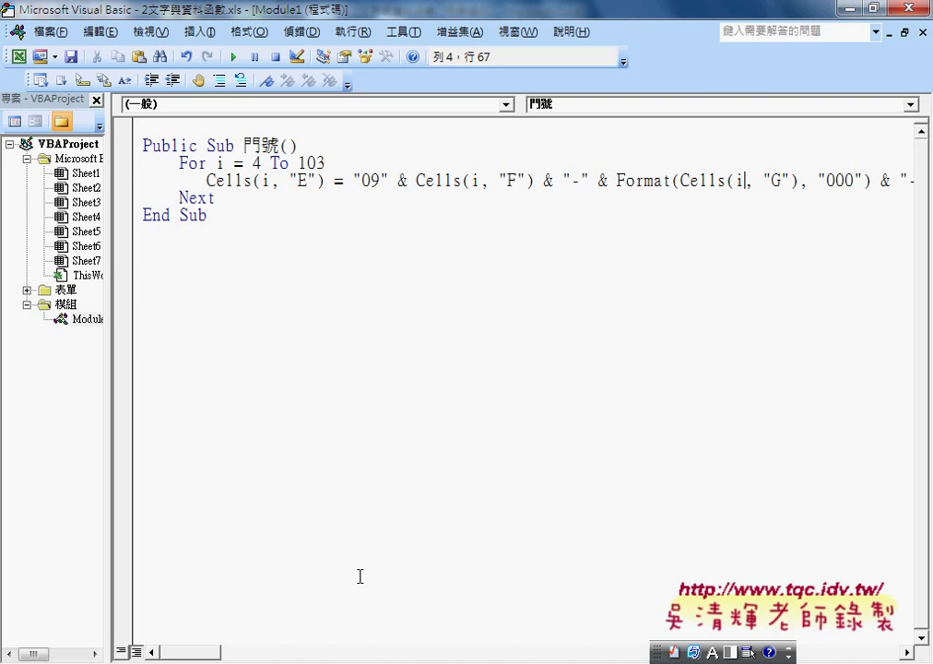
{"action": "left_click_drag", "start_coordinate": [191, 652], "coordinate": [221, 655]}
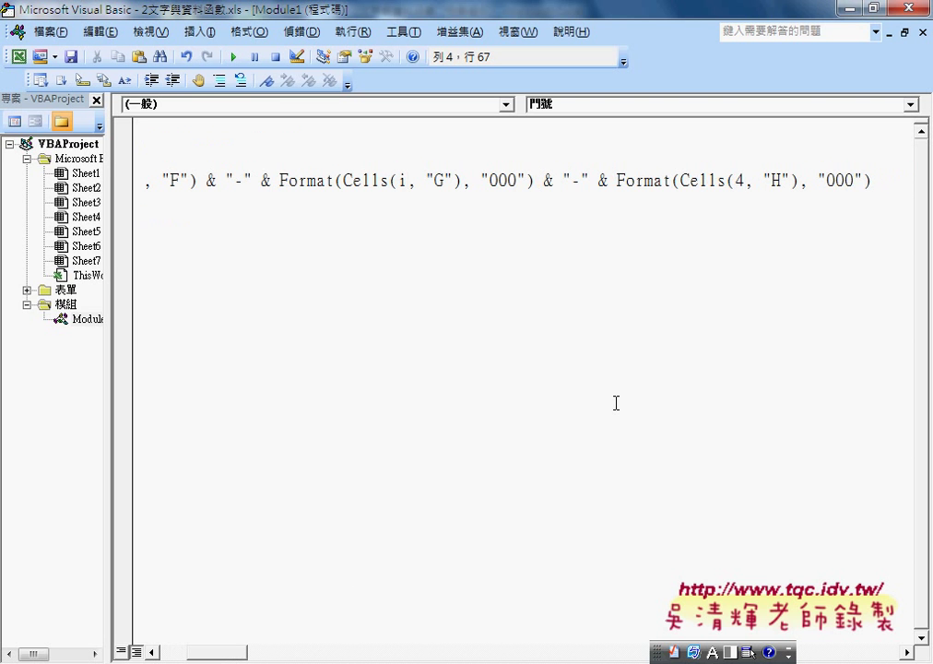
{"action": "left_click", "coordinate": [748, 177]}
{"action": "left_click_drag", "start_coordinate": [748, 177], "coordinate": [738, 179]}
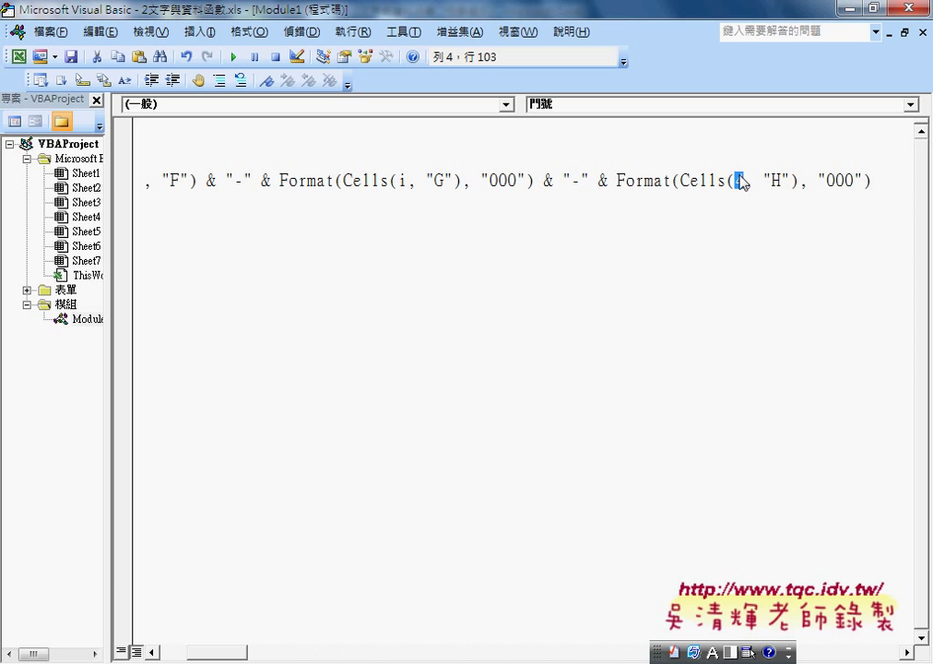
{"action": "type", "text": "i"}
{"action": "left_click_drag", "start_coordinate": [229, 651], "coordinate": [194, 655]}
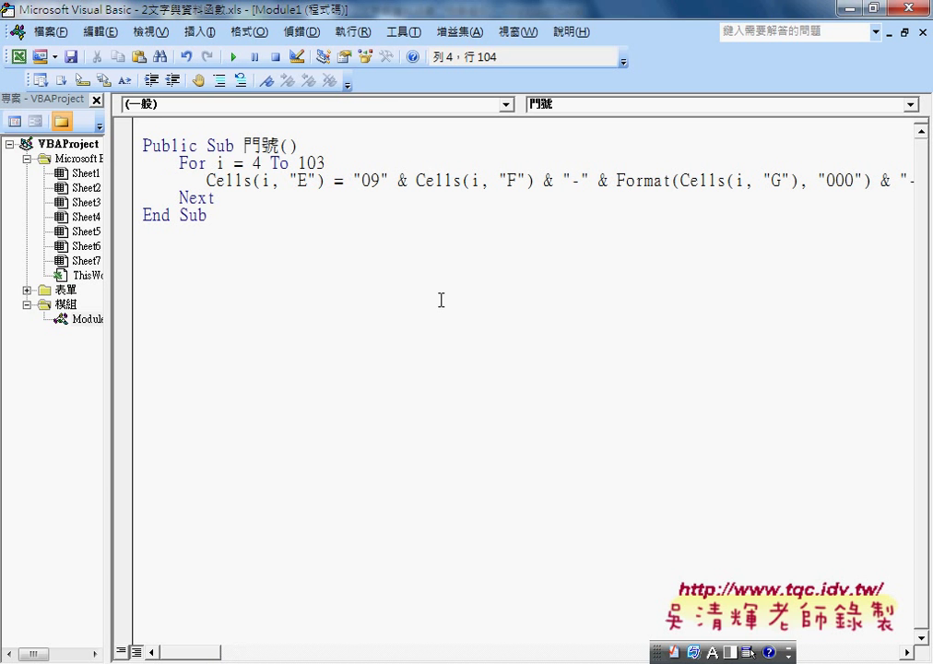
{"action": "double_click", "coordinate": [425, 17]}
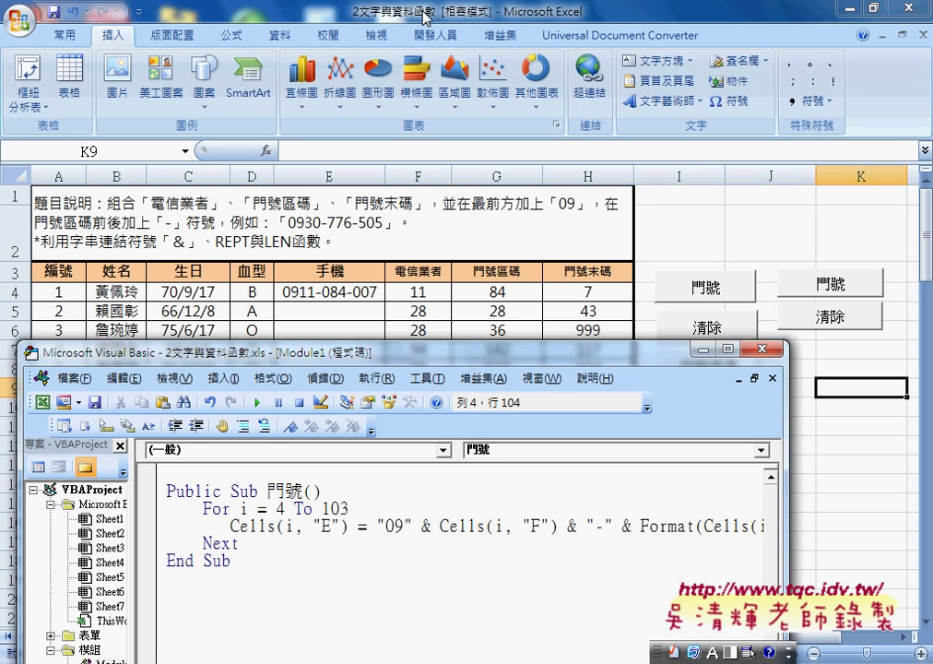
Run the looped 門號 macro to fill column E rows 4–103 with formatted phone numbers
{"action": "left_click", "coordinate": [322, 526]}
{"action": "left_click_drag", "start_coordinate": [332, 351], "coordinate": [699, 201]}
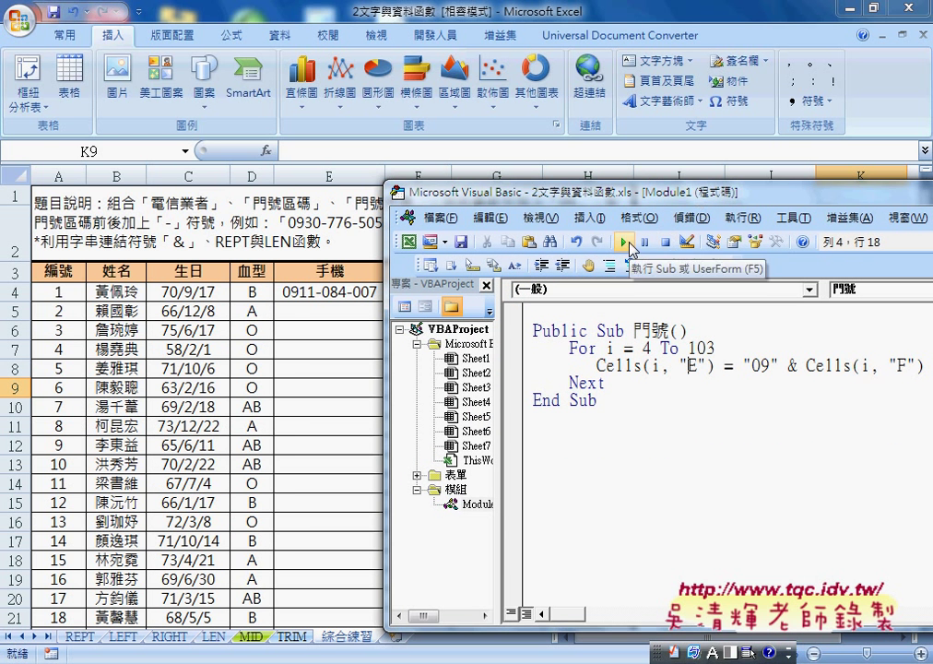
{"action": "left_click", "coordinate": [627, 244]}
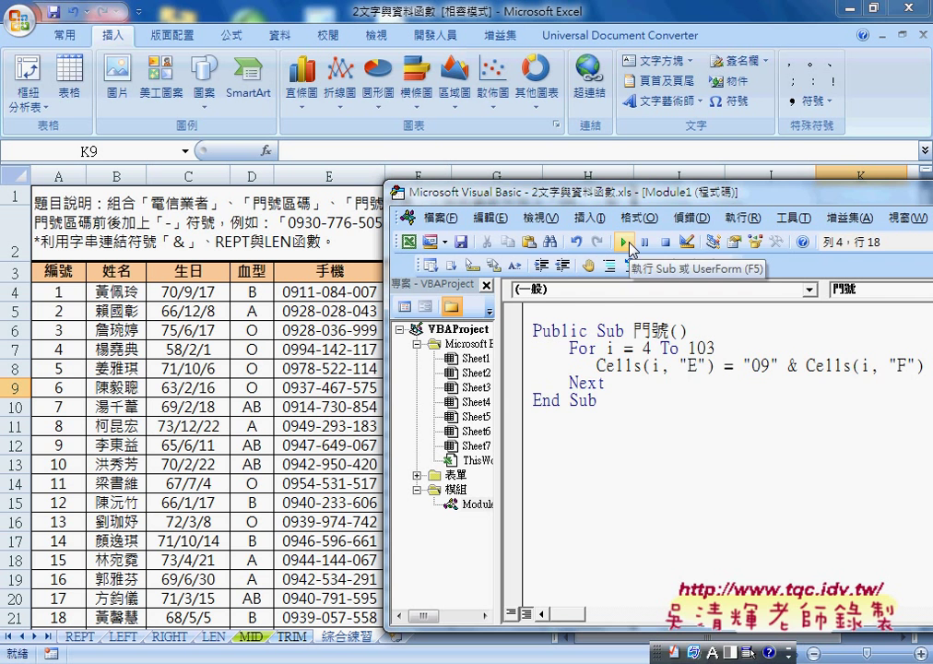
Copy the whole 門號 macro and paste a duplicate below it
{"action": "left_click_drag", "start_coordinate": [616, 399], "coordinate": [533, 330]}
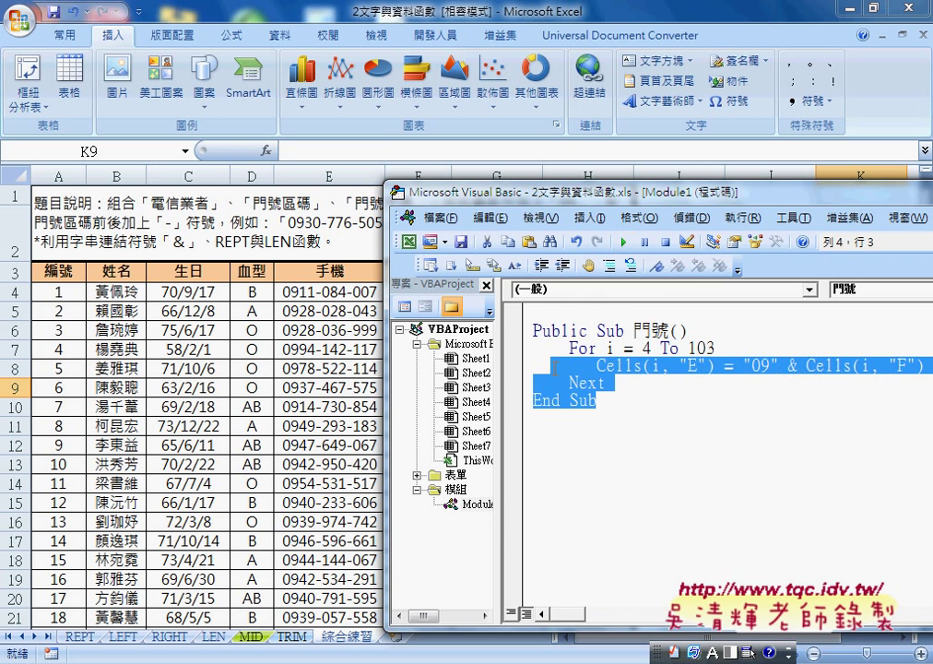
{"action": "right_click", "coordinate": [620, 392]}
{"action": "left_click", "coordinate": [671, 384]}
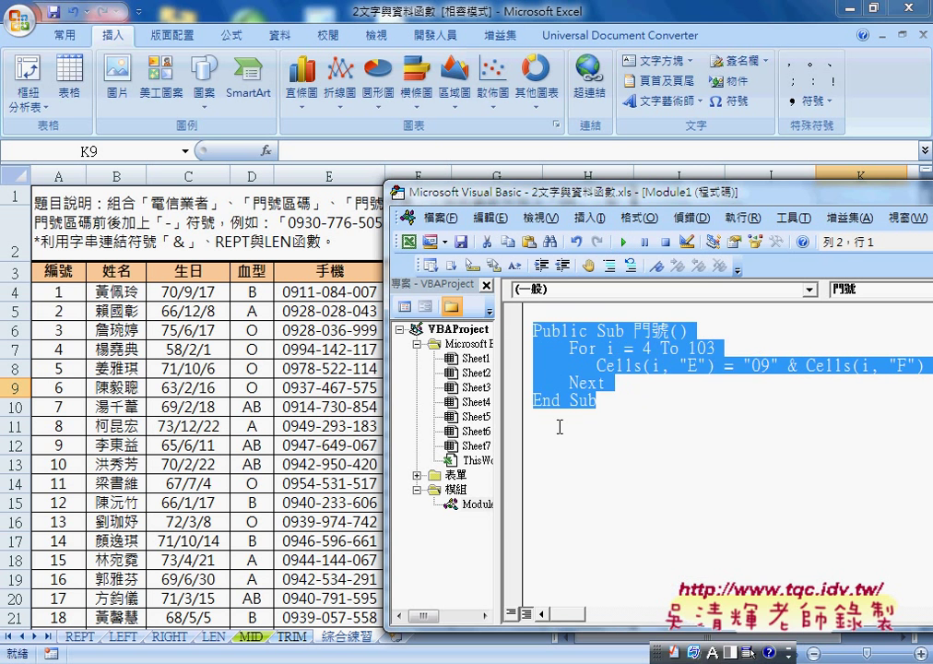
{"action": "left_click", "coordinate": [560, 427]}
{"action": "right_click", "coordinate": [559, 427]}
{"action": "left_click", "coordinate": [600, 150]}
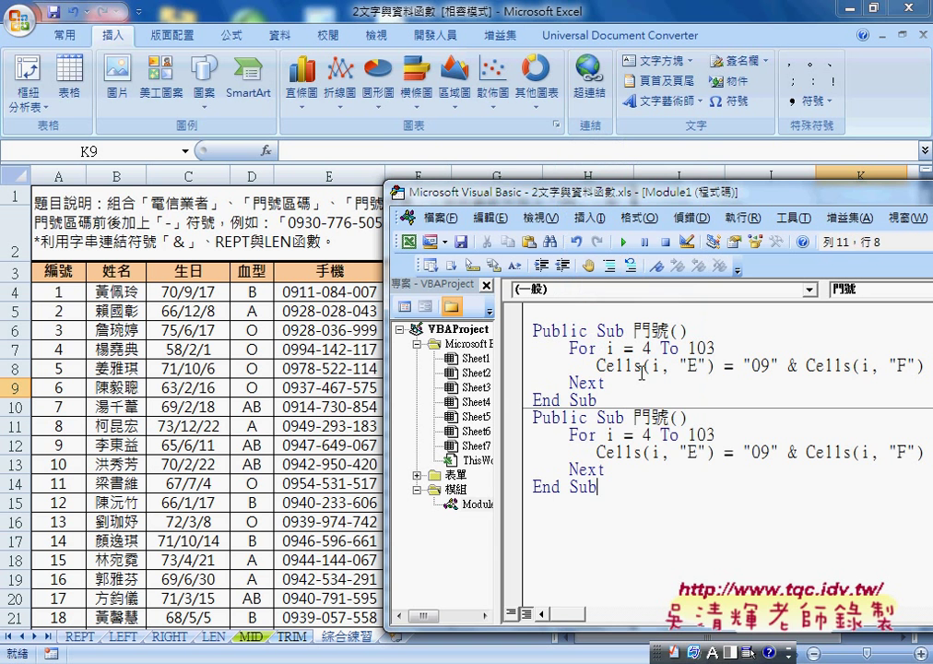
Rename the copy to 清除 and change its statement to Cells(i,"E") = ""
{"action": "double_click", "coordinate": [666, 417]}
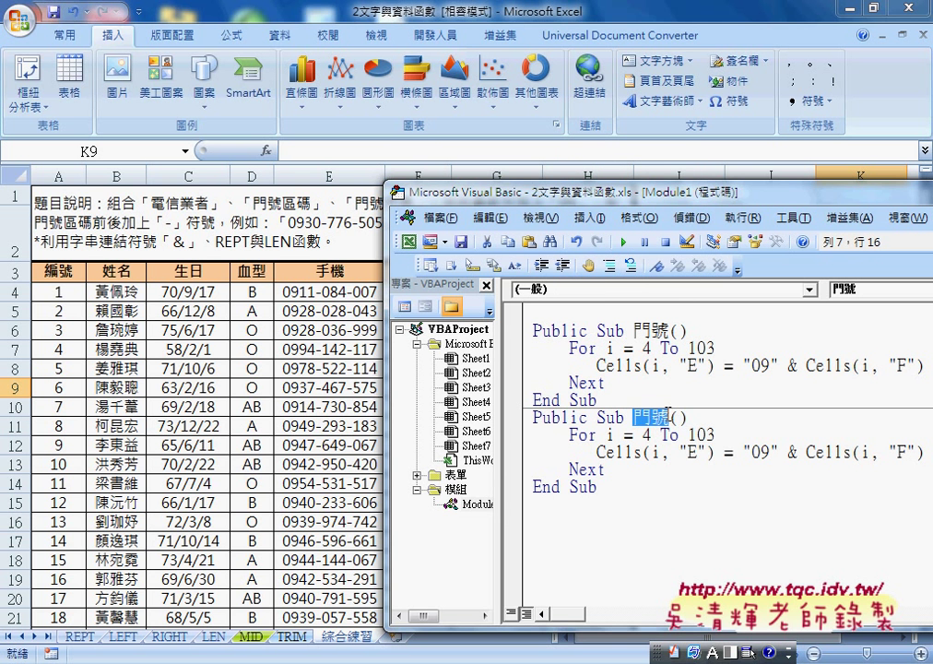
{"action": "key", "text": "Delete"}
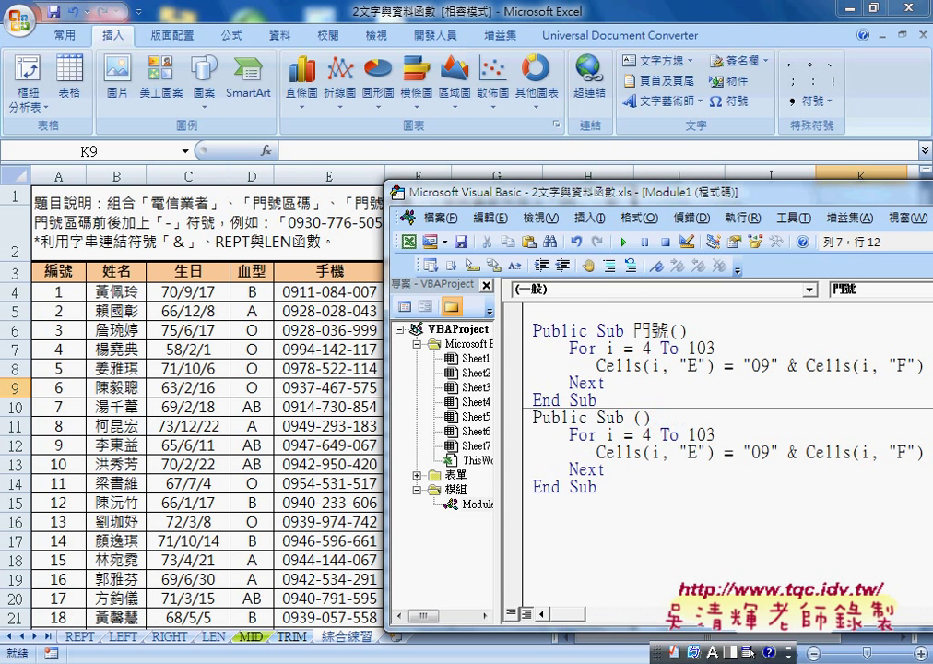
{"action": "type", "text": "ㄇ"}
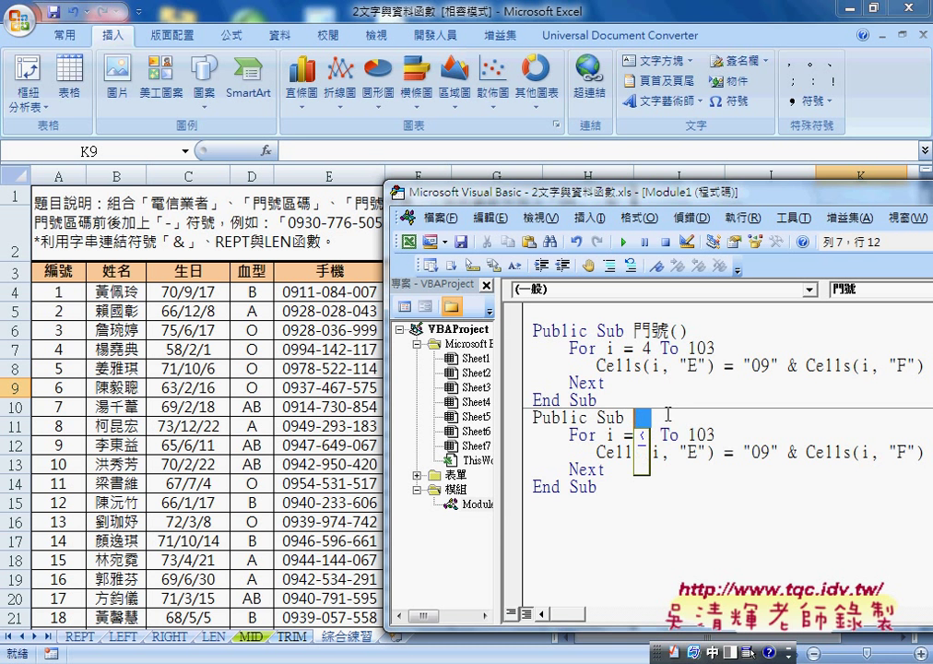
{"action": "type", "text": "清"}
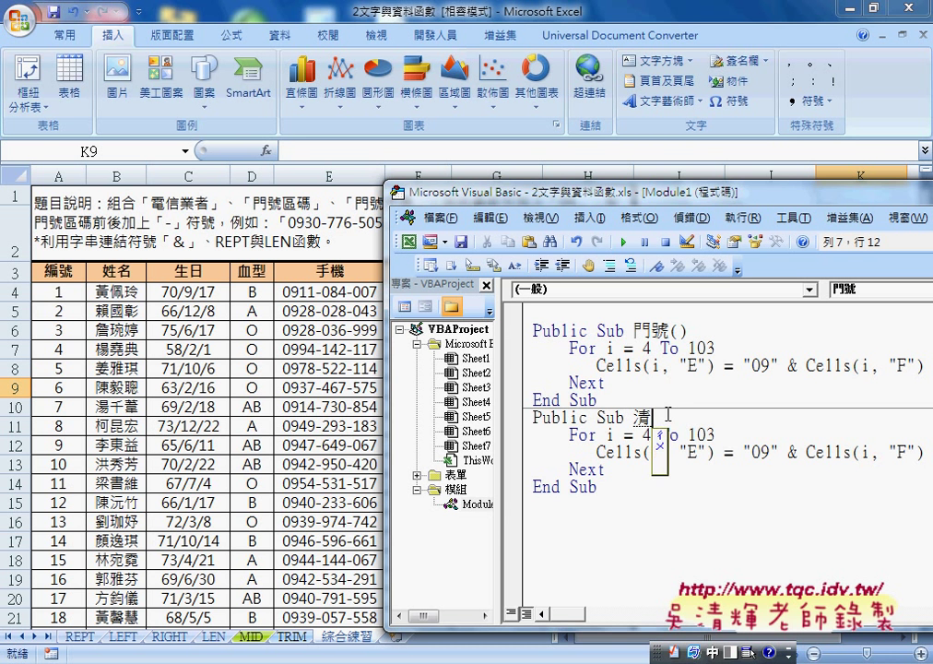
{"action": "type", "text": "除("}
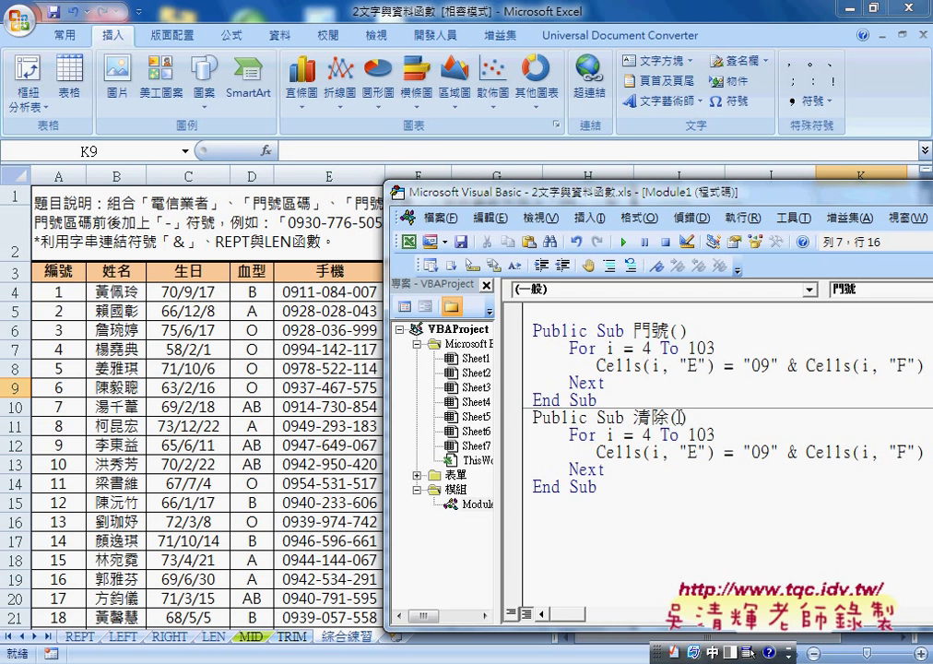
{"action": "left_click", "coordinate": [747, 452]}
{"action": "key", "text": "shift+End"}
{"action": "key", "text": "Delete"}
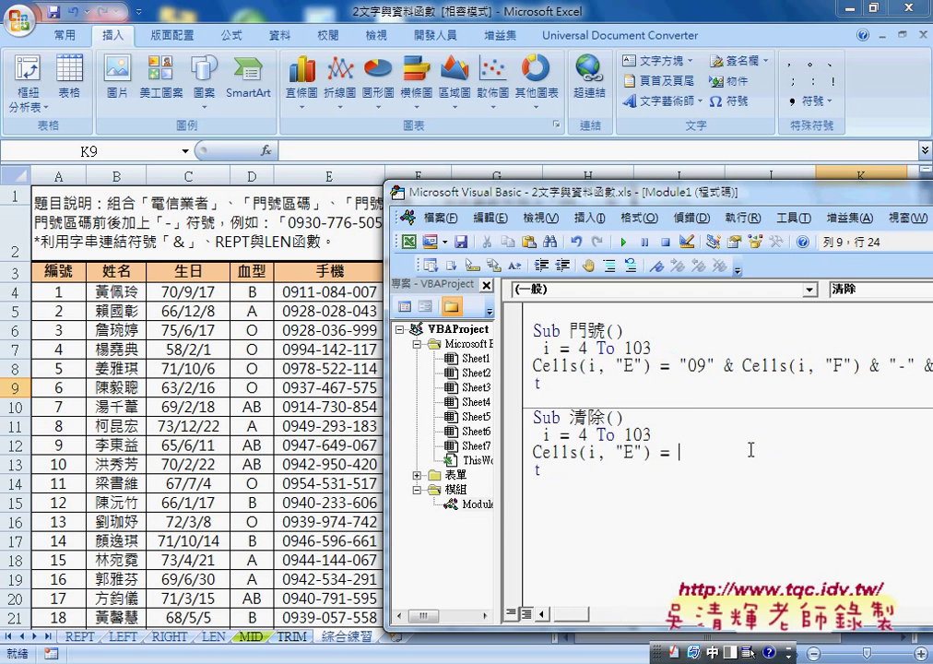
{"action": "type", "text": "\"\""}
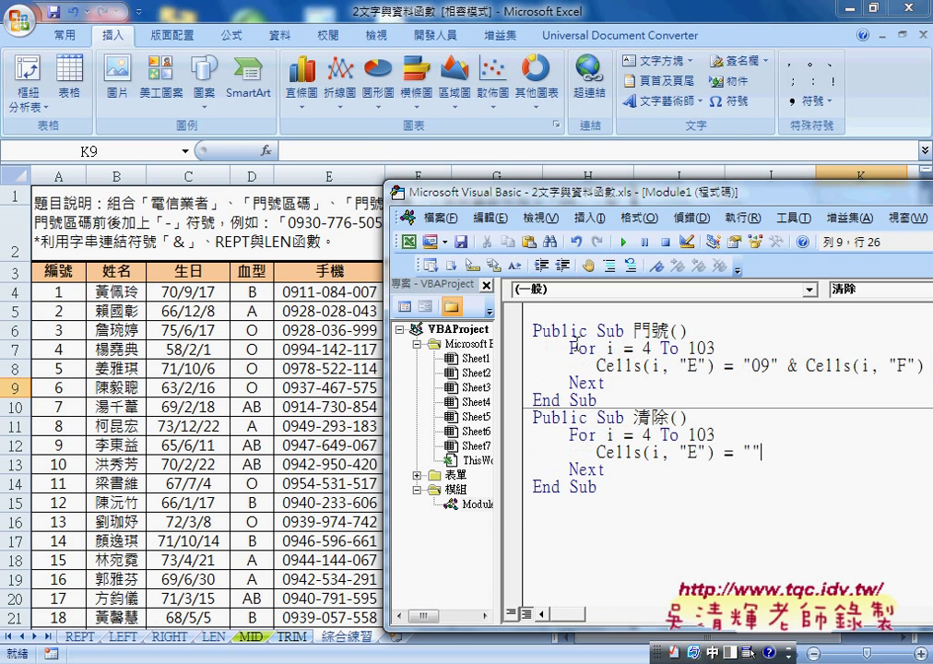
Run 清除 to empty column E, then run 門號 to refill the phone numbers
{"action": "left_click_drag", "start_coordinate": [633, 416], "coordinate": [651, 417]}
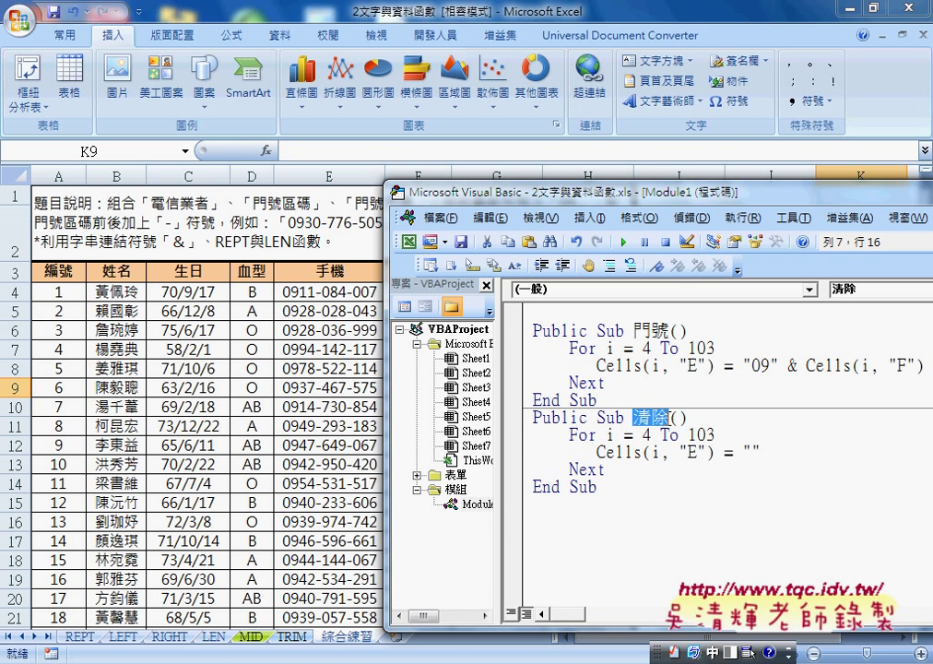
{"action": "left_click", "coordinate": [641, 452]}
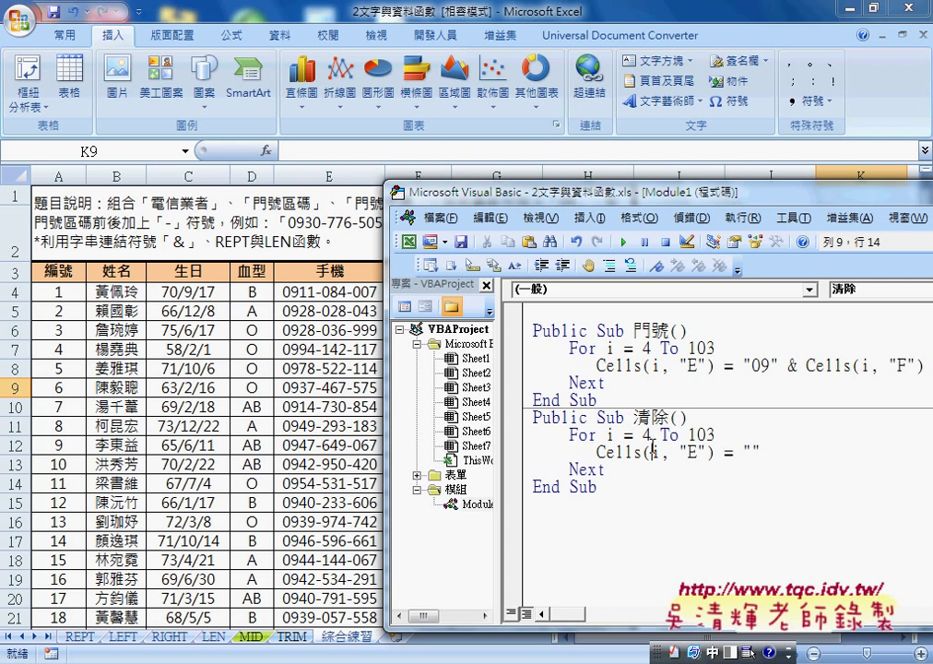
{"action": "left_click", "coordinate": [624, 243]}
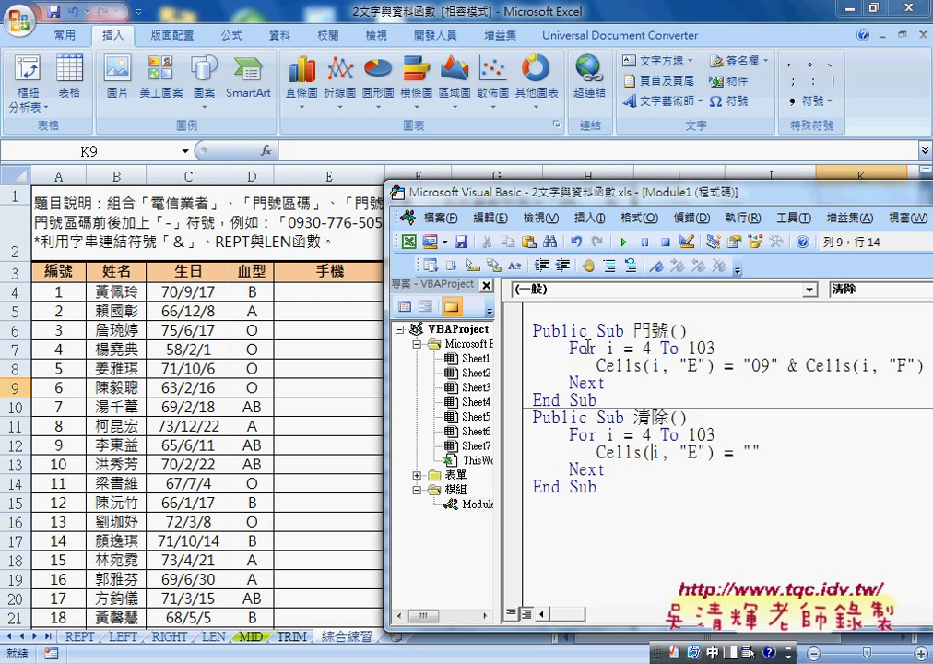
{"action": "left_click", "coordinate": [585, 348]}
{"action": "left_click", "coordinate": [624, 242]}
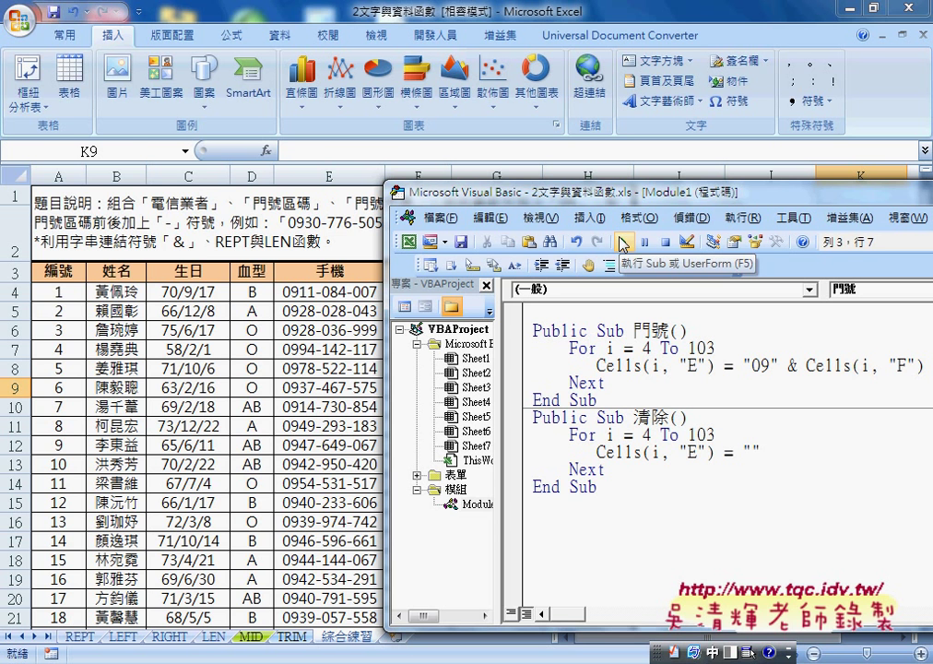
Maximize the editor and highlight the Cells(i, "E") reference, its Cells keyword and arguments
{"action": "double_click", "coordinate": [619, 192]}
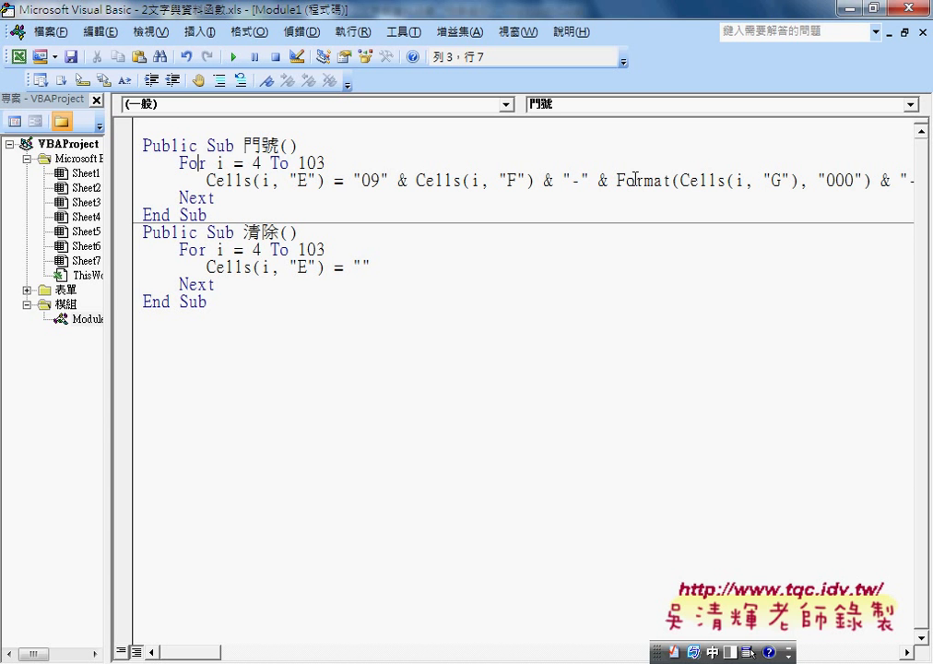
{"action": "left_click_drag", "start_coordinate": [324, 180], "coordinate": [206, 181]}
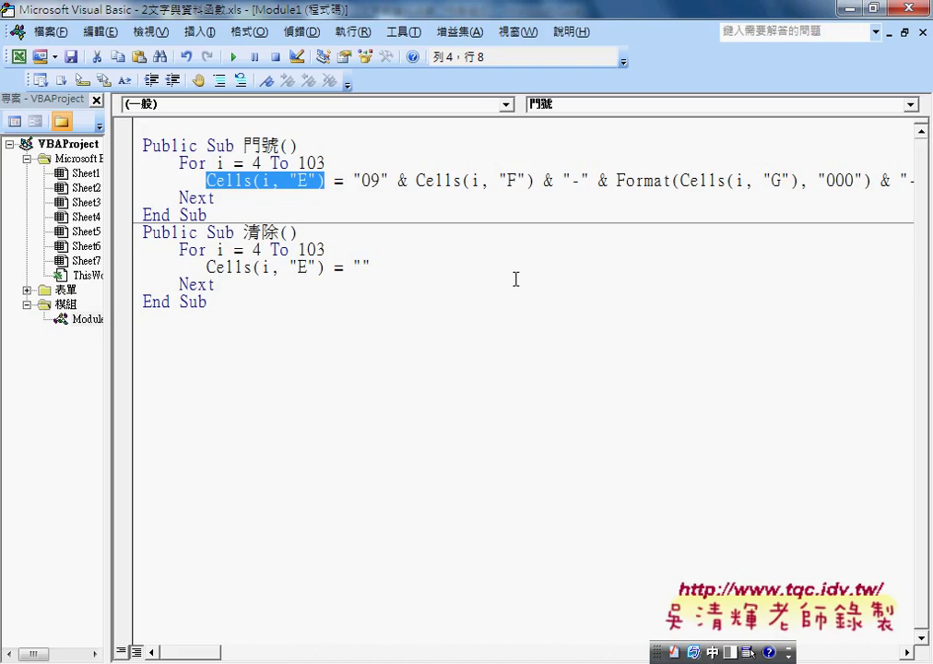
{"action": "left_click_drag", "start_coordinate": [251, 182], "coordinate": [207, 181]}
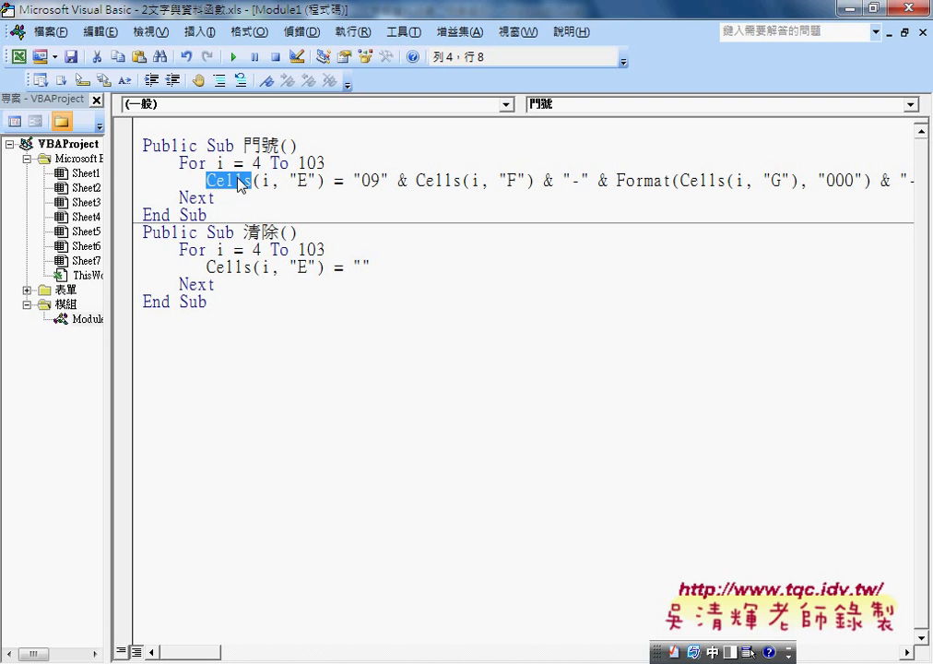
{"action": "left_click_drag", "start_coordinate": [261, 181], "coordinate": [315, 181]}
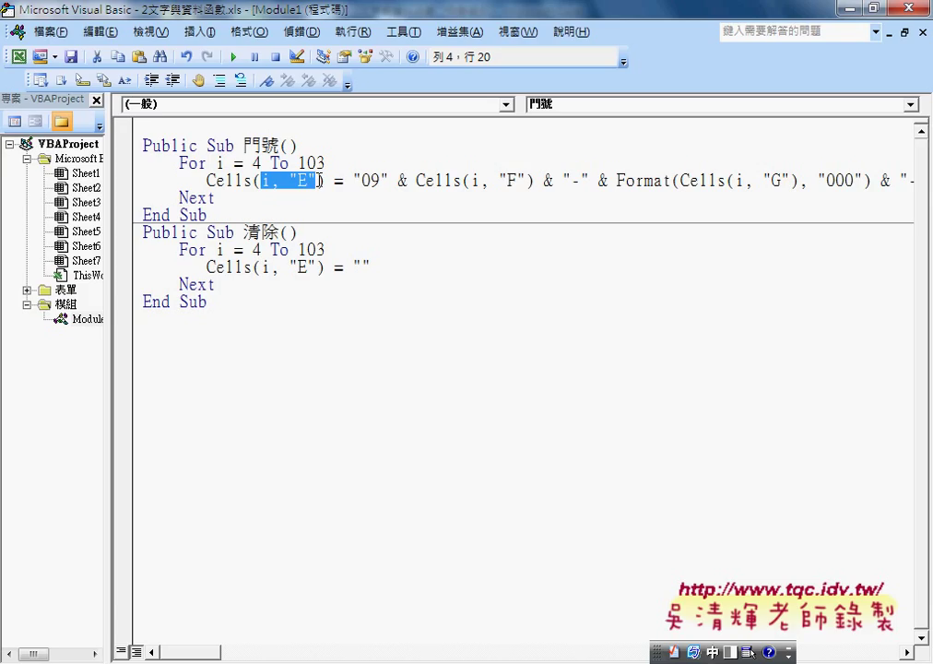